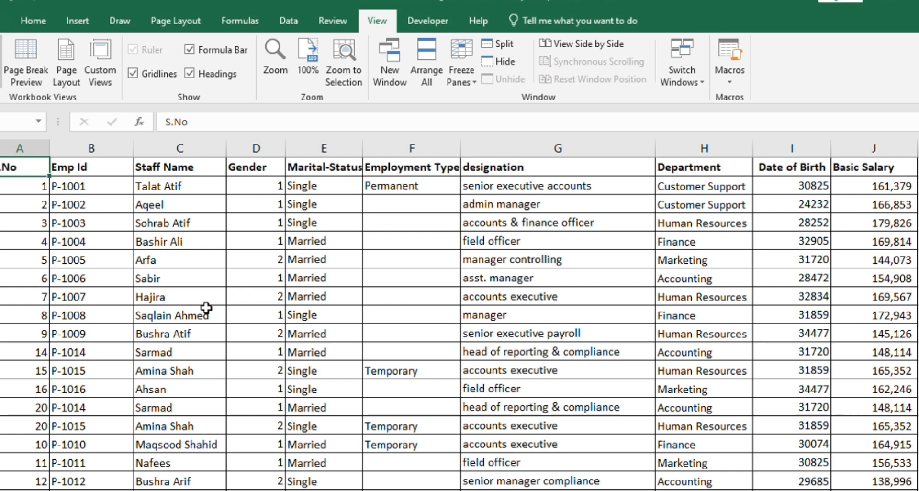
# Examine the header row and the extent of the employee records from the first to the last row
pyautogui.hotkey('ctrl', 'shift', 'Right')
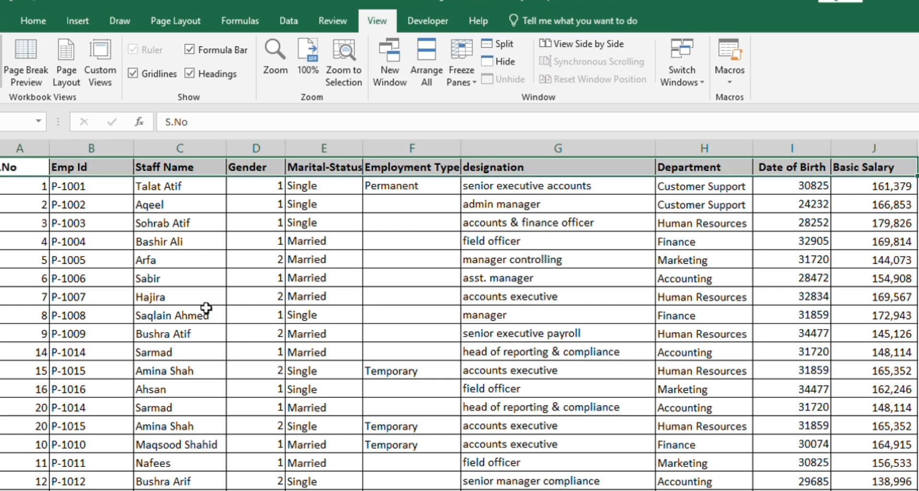
pyautogui.press('Down')
pyautogui.hotkey('ctrl', 'Down')
pyautogui.press('Down')
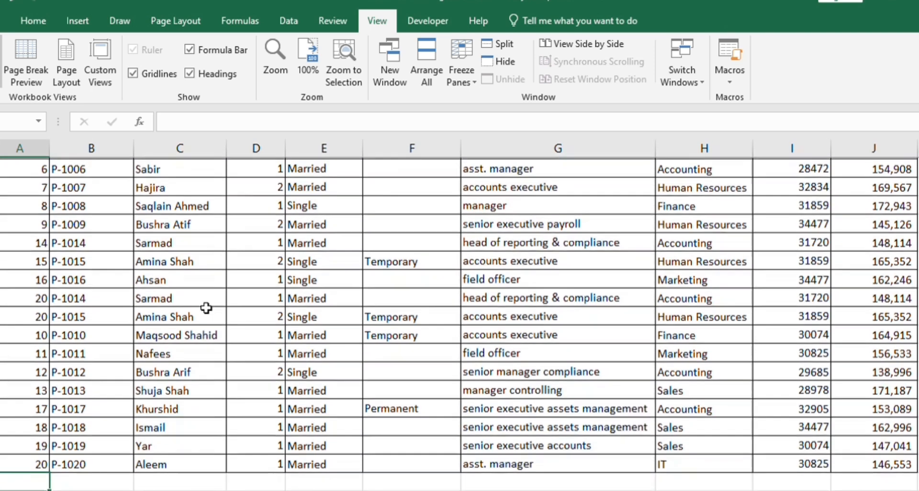
pyautogui.press('Up')
pyautogui.press('Up')
pyautogui.press('Up')
pyautogui.press('Up')
pyautogui.press('Up')
pyautogui.press('Up')
pyautogui.press('Up')
pyautogui.press('Up')
pyautogui.press('Up')
pyautogui.press('Up')
pyautogui.press('Up')
pyautogui.press('Up')
pyautogui.press('Up')
pyautogui.press('Up')
pyautogui.hotkey('ctrl', 'Up')
pyautogui.hotkey('ctrl', 'Down')
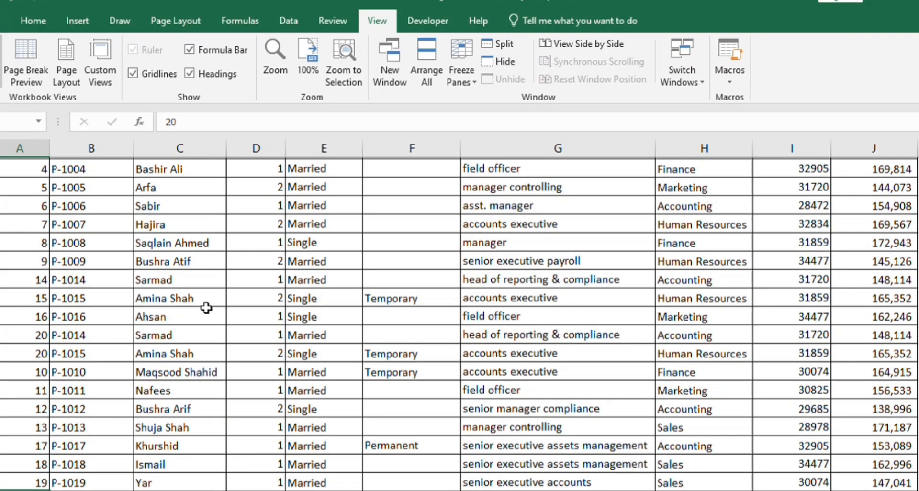
pyautogui.press('Up')
pyautogui.hotkey('ctrl', 'Up')
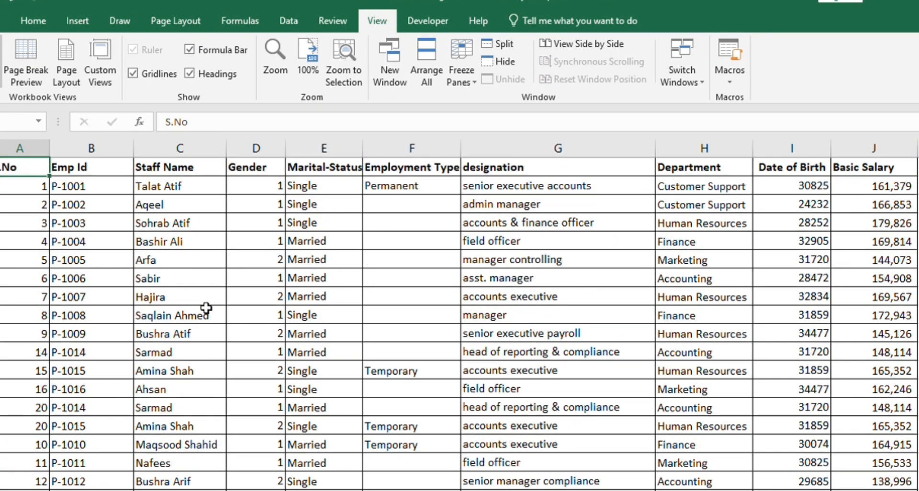
pyautogui.hotkey('ctrl', 'shift', 'Right')
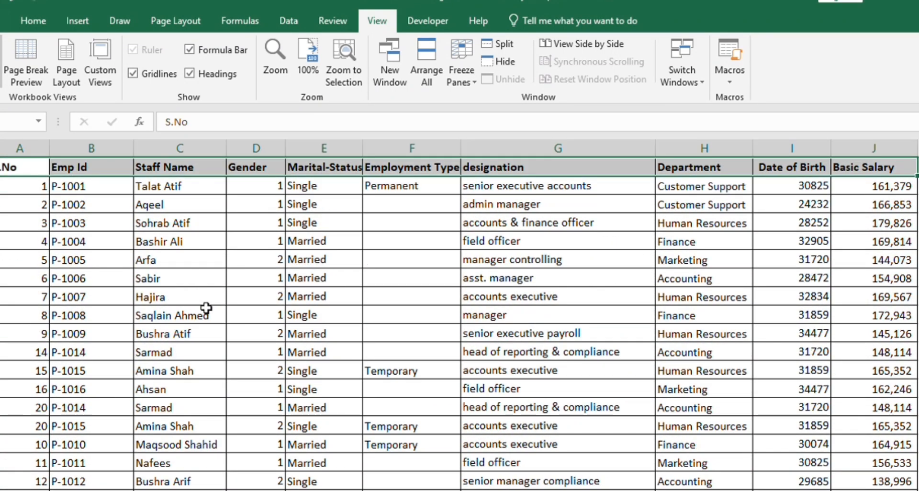
pyautogui.hotkey('ctrl', 'shift', 'l')
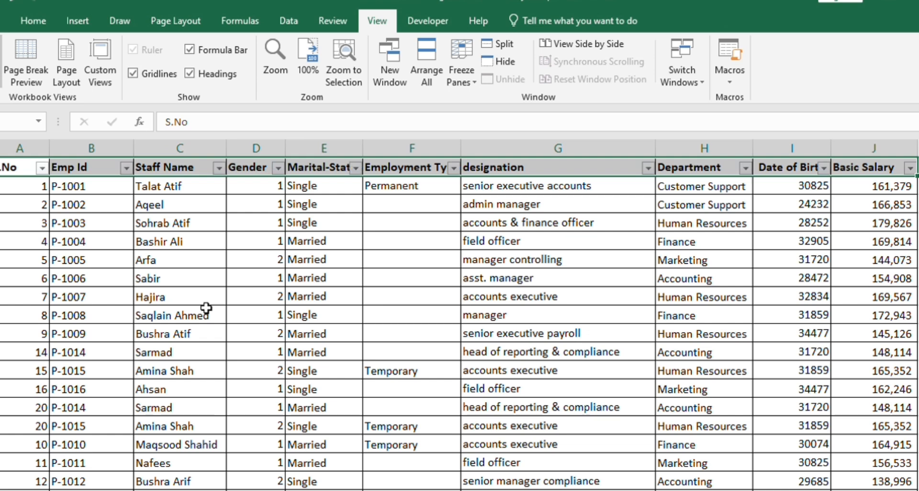
pyautogui.press('Right')
pyautogui.hotkey('ctrl', 'z')
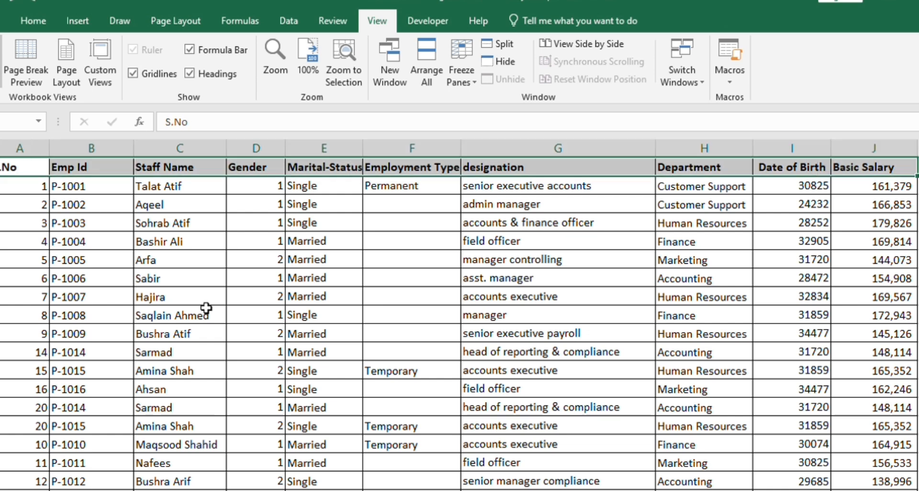
pyautogui.press('Up')
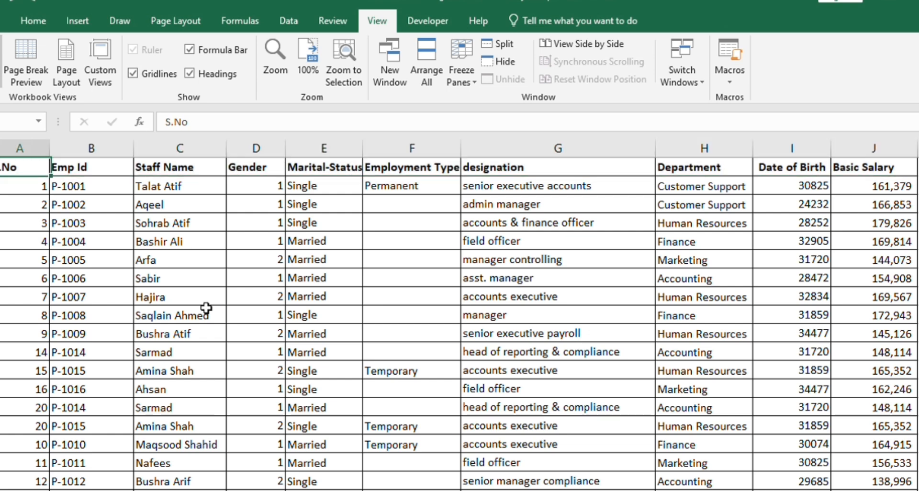
# Freeze the header row of the employee sheet so it stays in view above the records
pyautogui.press('Down')
pyautogui.press('Up')
pyautogui.press('Down')
pyautogui.hotkey('shift', 'space')
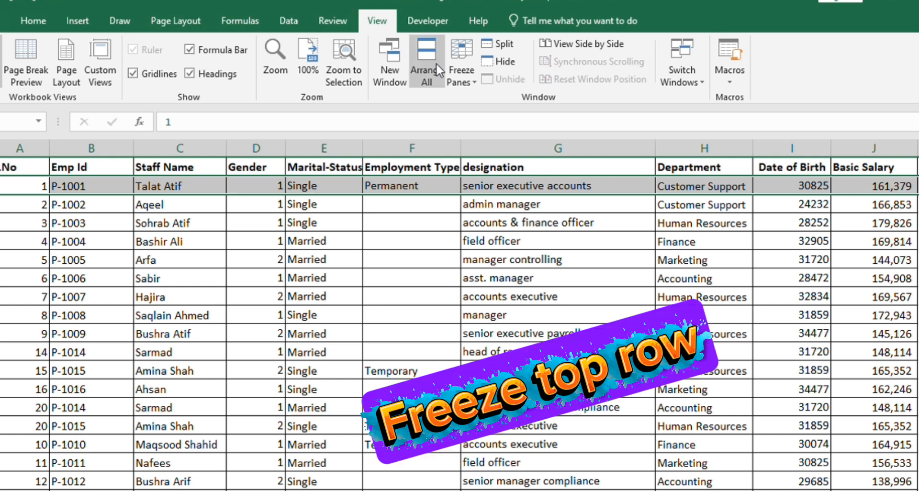
# Apply filters to all column headers of the employee table
pyautogui.press('Up')
pyautogui.hotkey('shift', 'space')
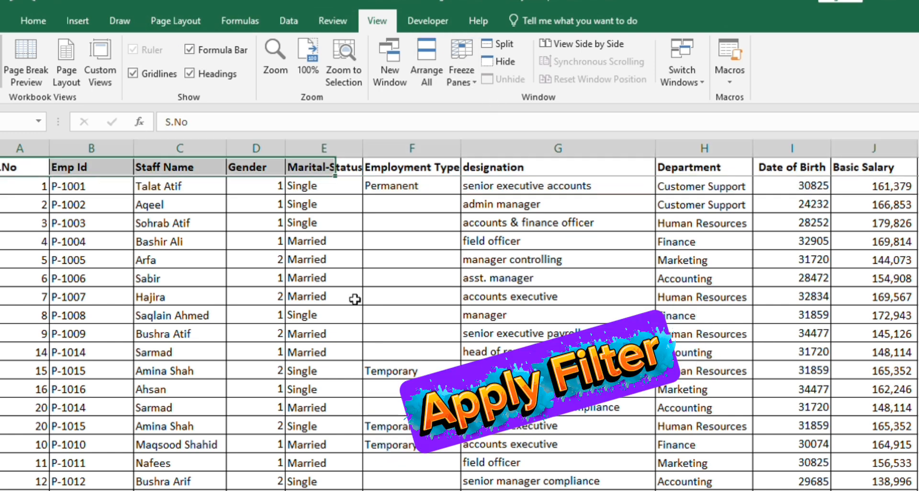
pyautogui.hotkey('ctrl', 'shift', 'l')
pyautogui.press('Left')
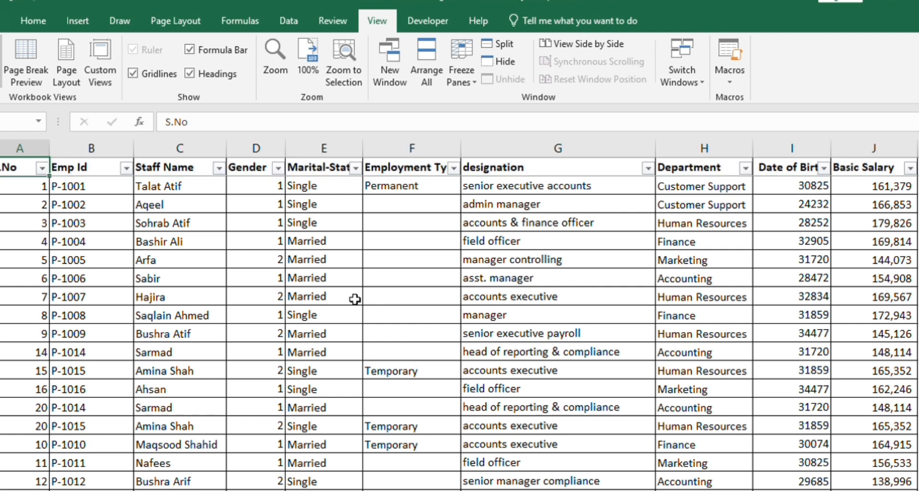
pyautogui.press('Right')
pyautogui.press('Left')
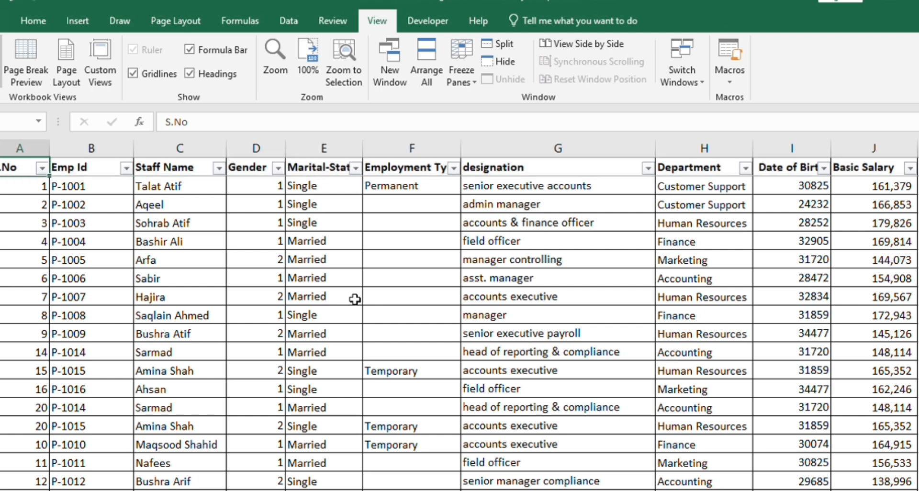
# Remove the duplicate employee records from the table
pyautogui.click(289, 20)
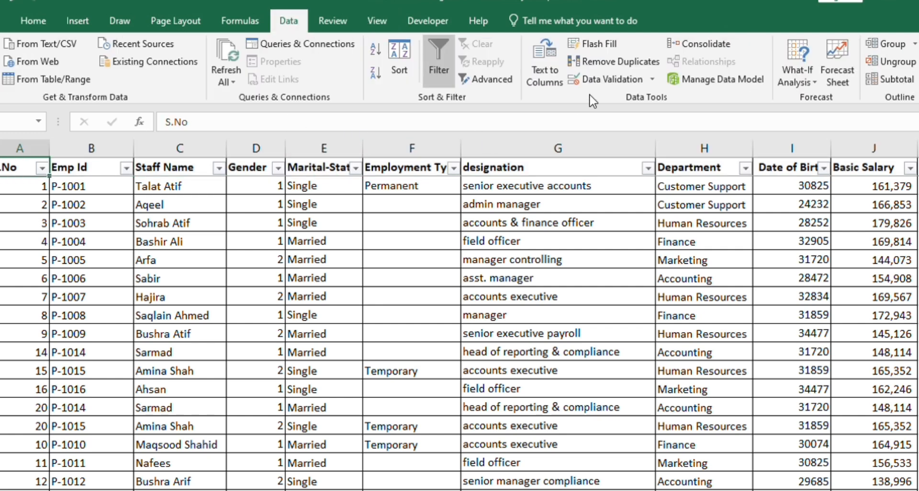
pyautogui.click(614, 62)
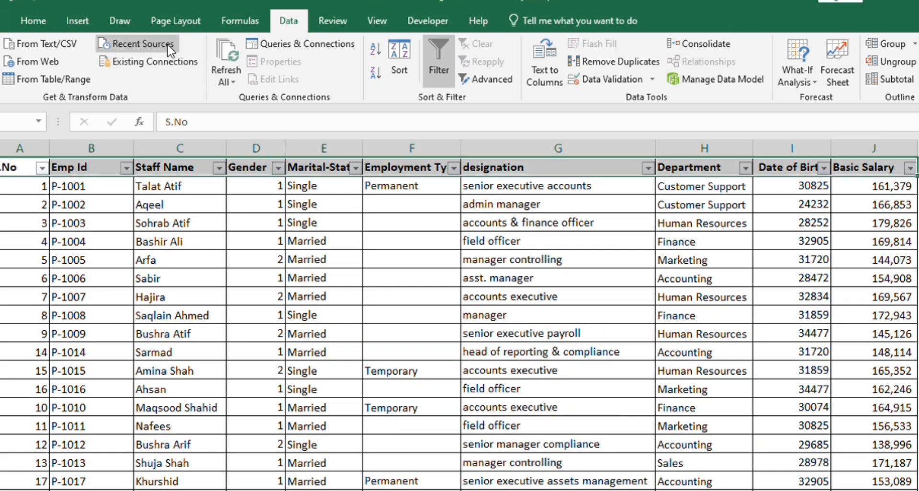
# Sort the whole employee table in ascending order by S.No and Emp Id
pyautogui.click(33, 20)
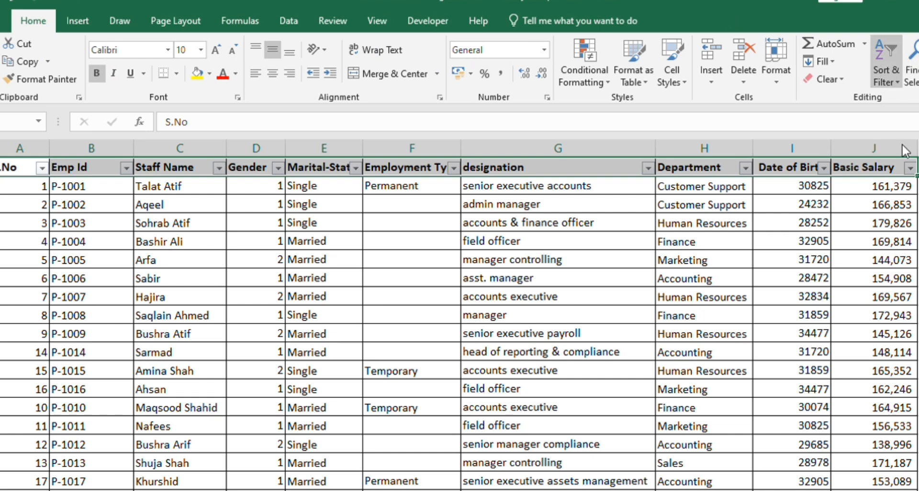
pyautogui.hotkey('ctrl', 'a')
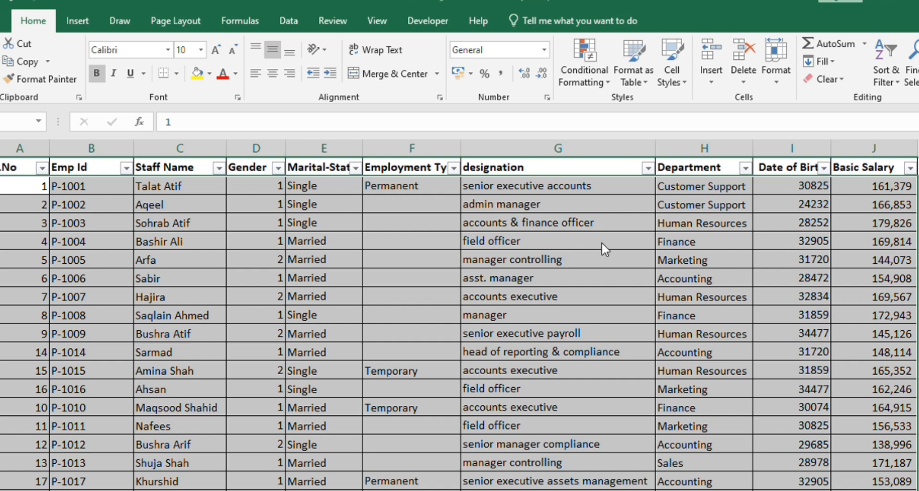
pyautogui.click(808, 338)
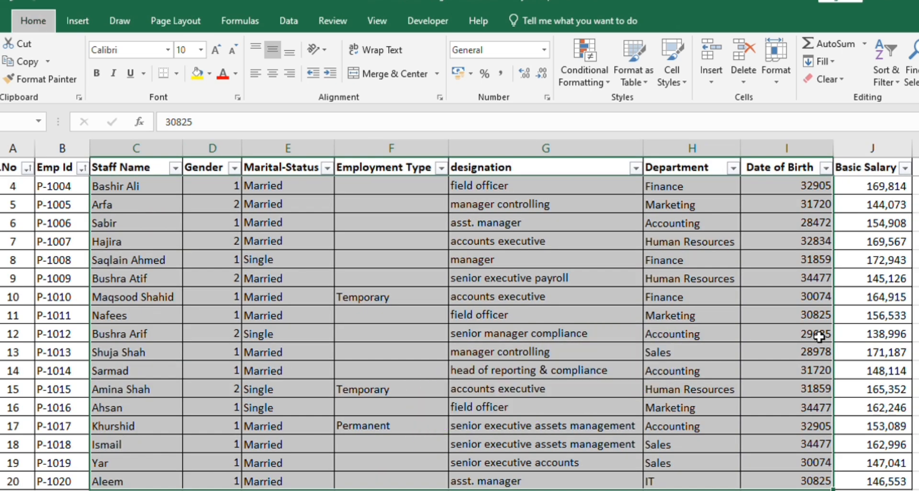
pyautogui.hotkey('alt', 'h')
pyautogui.press('a')
pyautogui.press('c')
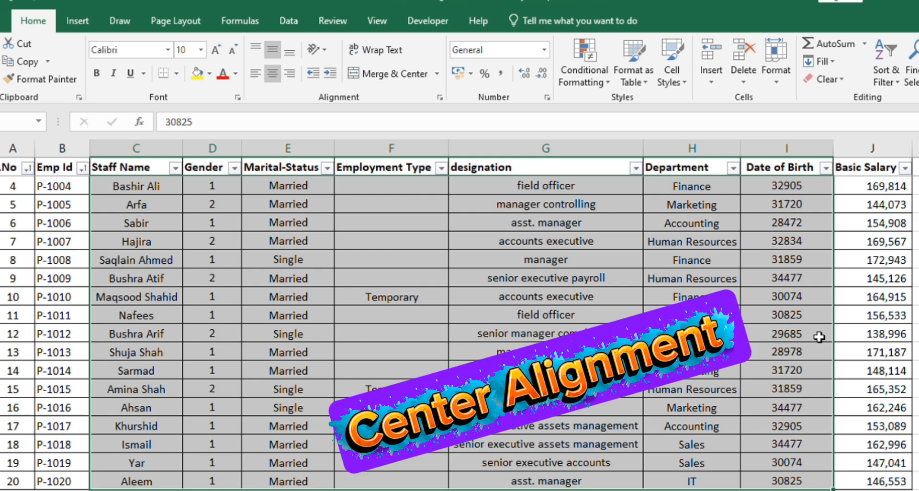
pyautogui.scroll(1, 819, 337)
pyautogui.hotkey('ctrl', 'z')
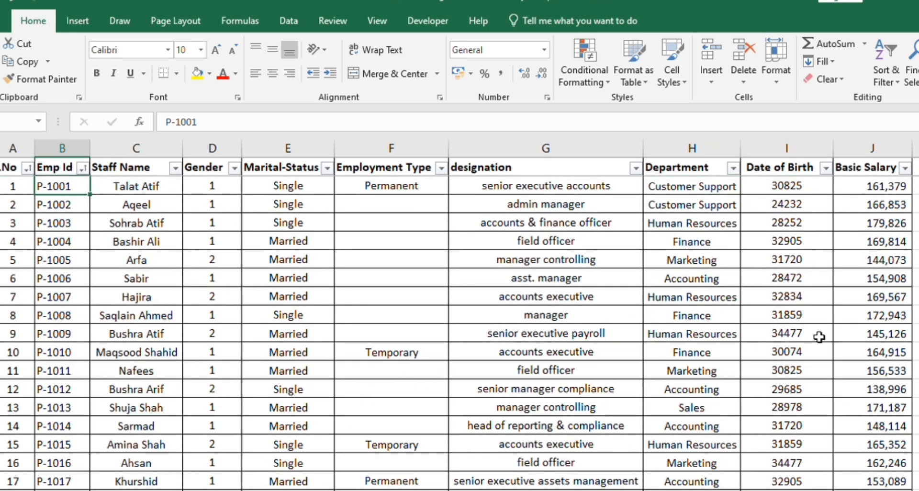
pyautogui.press('Left')
pyautogui.press('Up')
pyautogui.hotkey('ctrl', 'Left')
pyautogui.press('Down')
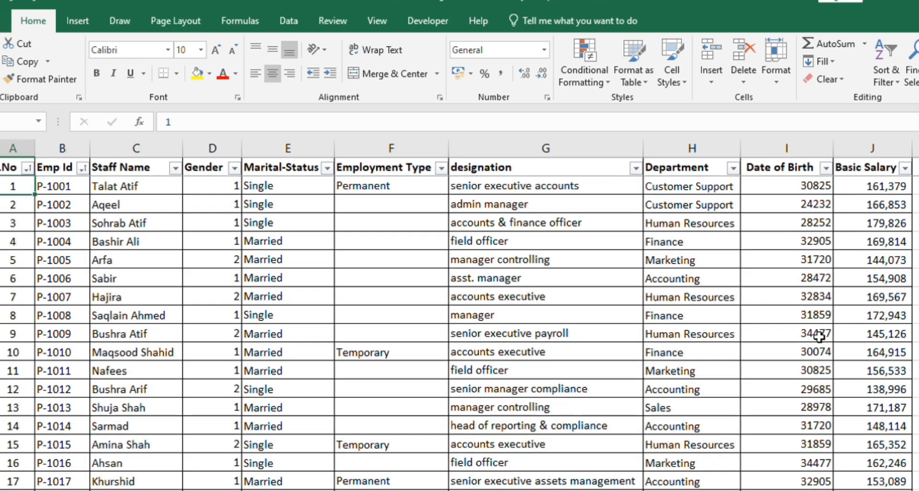
# Center-align the data rows in the columns from Emp Id through Date of Birth
pyautogui.press('Right')
pyautogui.hotkey('ctrl', 'shift', 'Down')
pyautogui.hotkey('ctrl', 'shift', 'Right')
pyautogui.hotkey('shift', 'Left')
pyautogui.hotkey('alt', 'h')
pyautogui.press('o')
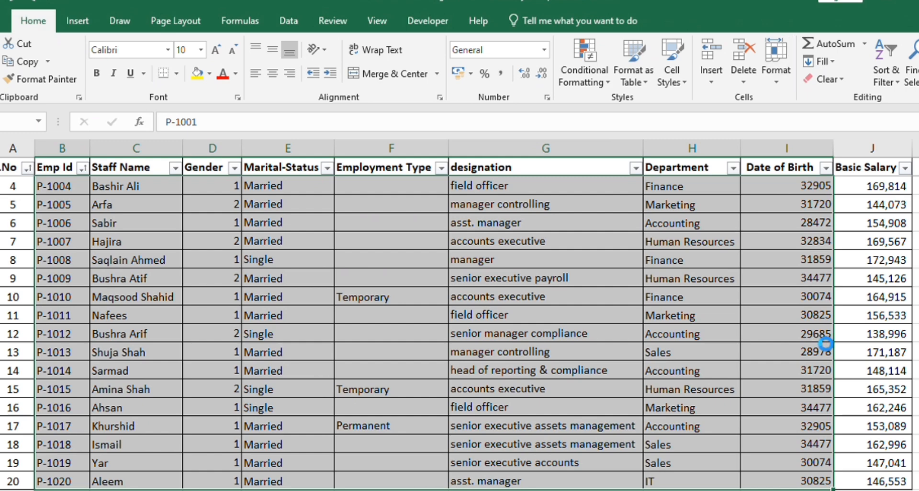
pyautogui.hotkey('alt', 'h')
pyautogui.press('a')
pyautogui.press('c')
pyautogui.press('Up')
pyautogui.press('Down')
pyautogui.press('Up')
pyautogui.hotkey('ctrl', 'Right')
pyautogui.press('Left')
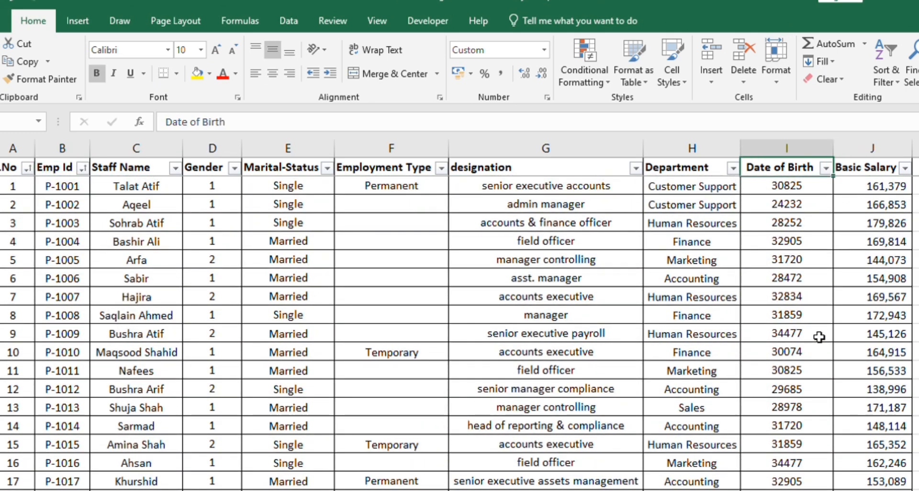
pyautogui.hotkey('ctrl', 'Left')
pyautogui.press('Right')
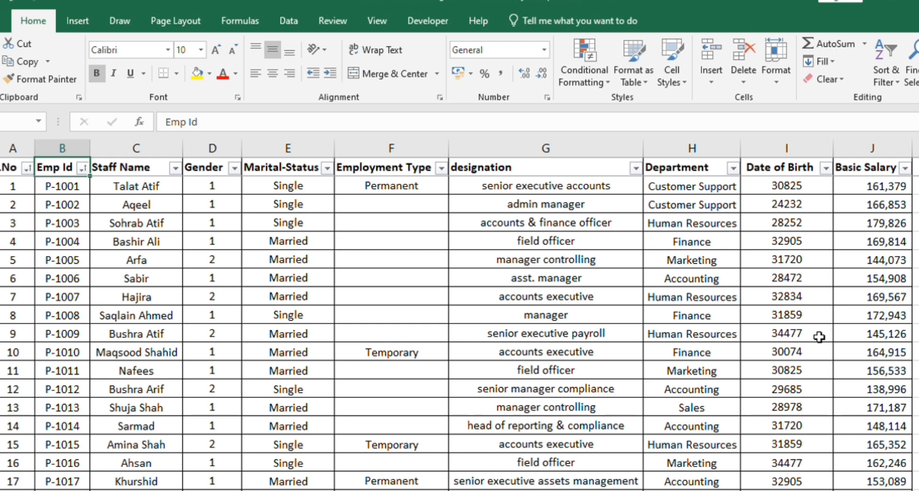
pyautogui.press('Right')
pyautogui.press('Right')
pyautogui.press('Right')
pyautogui.press('Right')
pyautogui.press('Left')
pyautogui.press('Left')
pyautogui.press('Left')
pyautogui.press('Left')
pyautogui.press('Right')
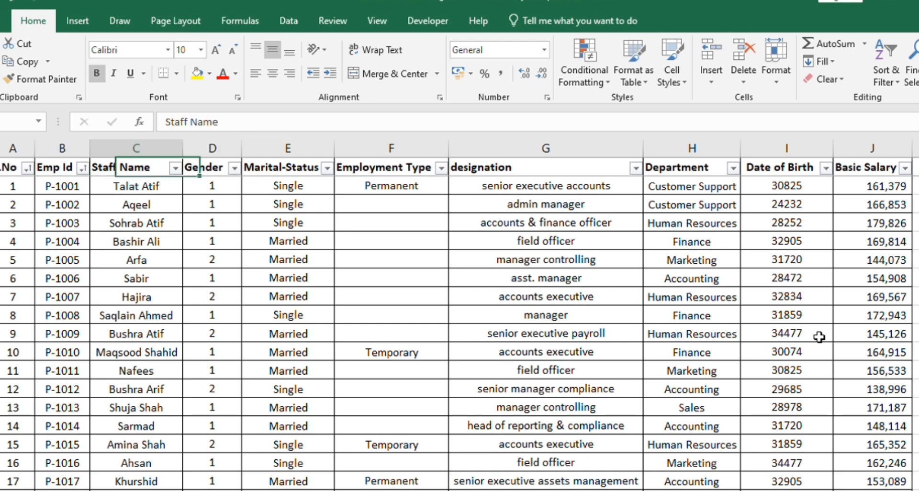
pyautogui.press('Left')
pyautogui.press('Right')
pyautogui.press('Right')
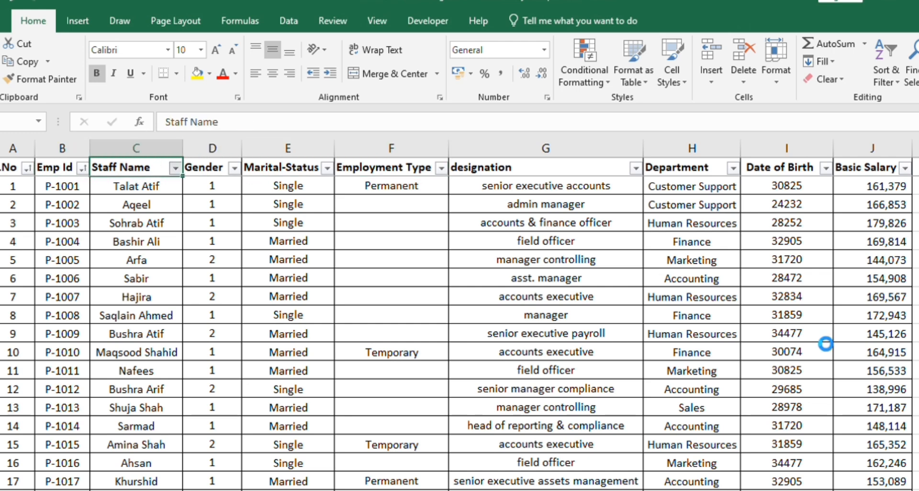
# Select only the blank cells in the Employment Type column using Go To Special
pyautogui.hotkey('alt', 'Down')
pyautogui.press('Right')
pyautogui.press('Right')
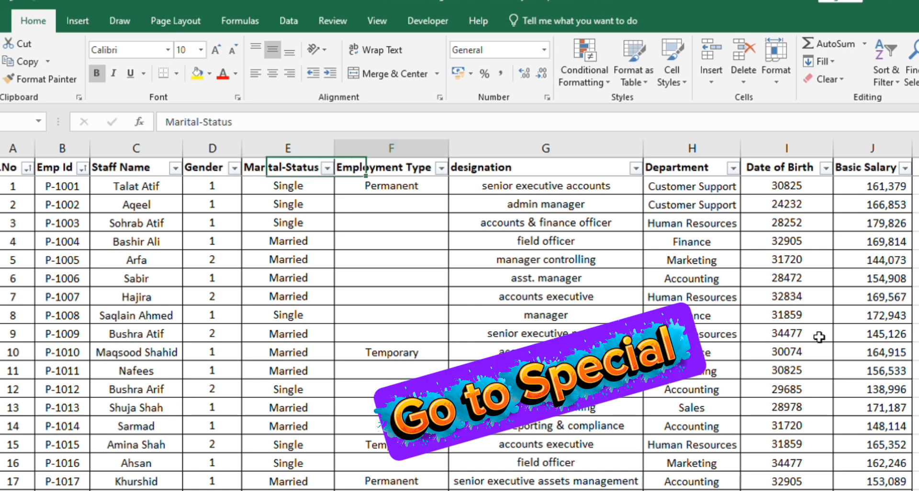
pyautogui.press('Down')
pyautogui.press('Up')
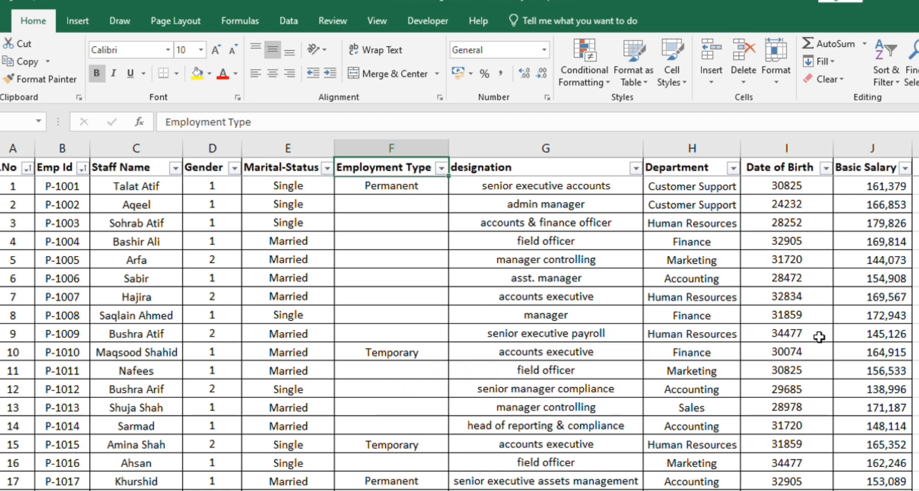
pyautogui.hotkey('ctrl', 'space')
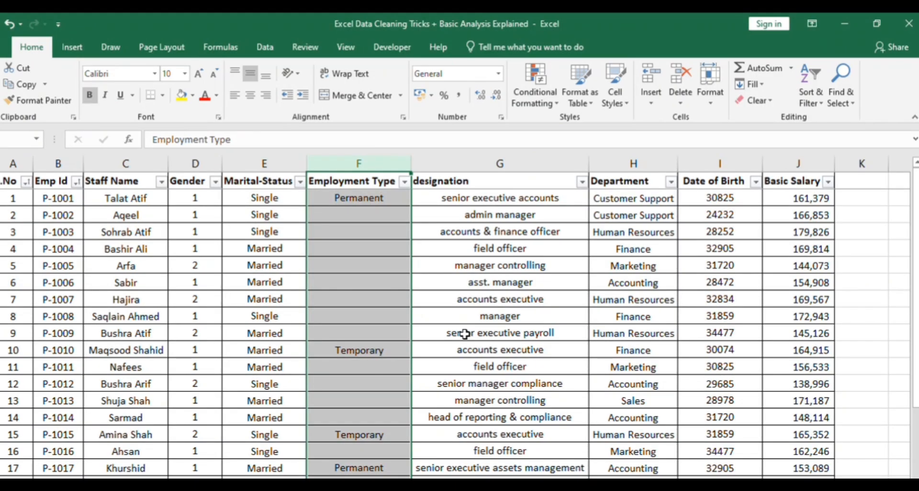
pyautogui.press('alt')
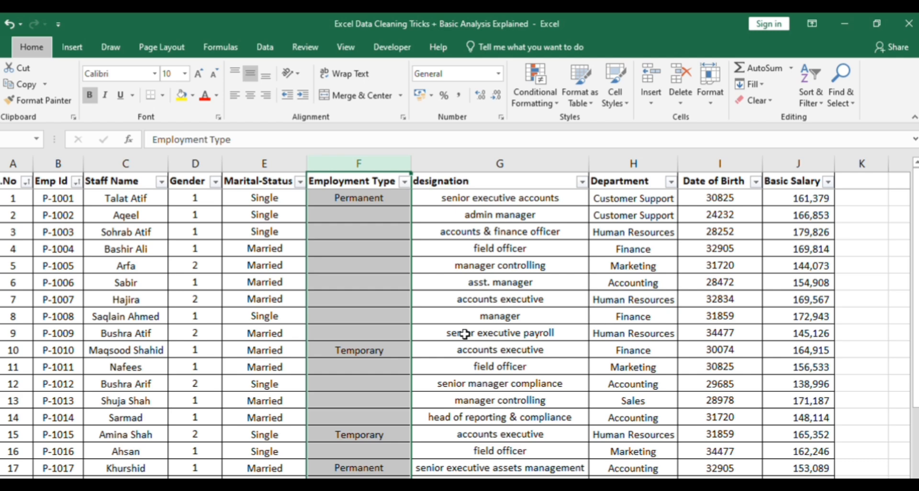
pyautogui.click(464, 334)
pyautogui.press('Left')
pyautogui.press('Left')
pyautogui.hotkey('ctrl', 'Up')
pyautogui.press('Right')
pyautogui.hotkey('ctrl', 'space')
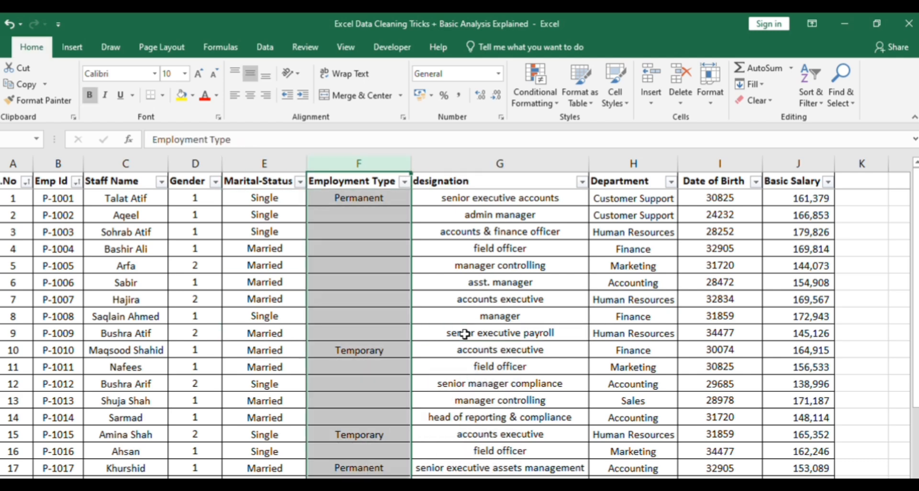
pyautogui.hotkey('ctrl', 'g')
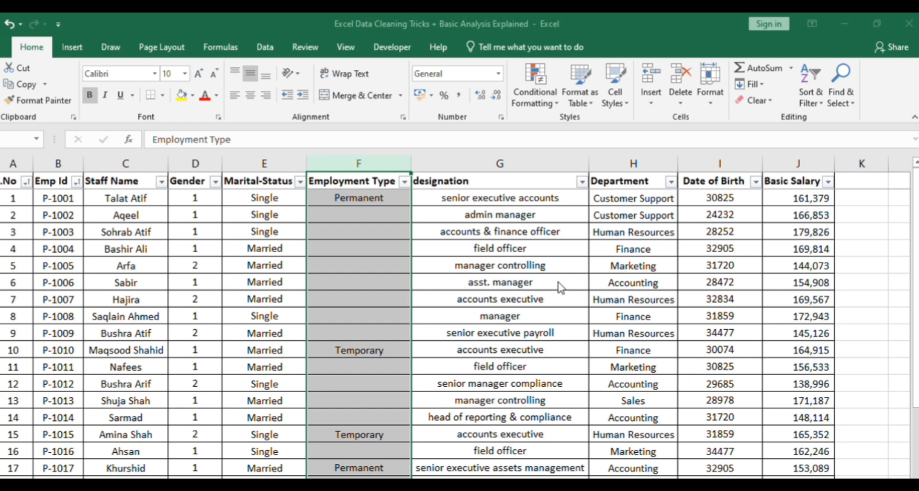
pyautogui.click(656, 355)
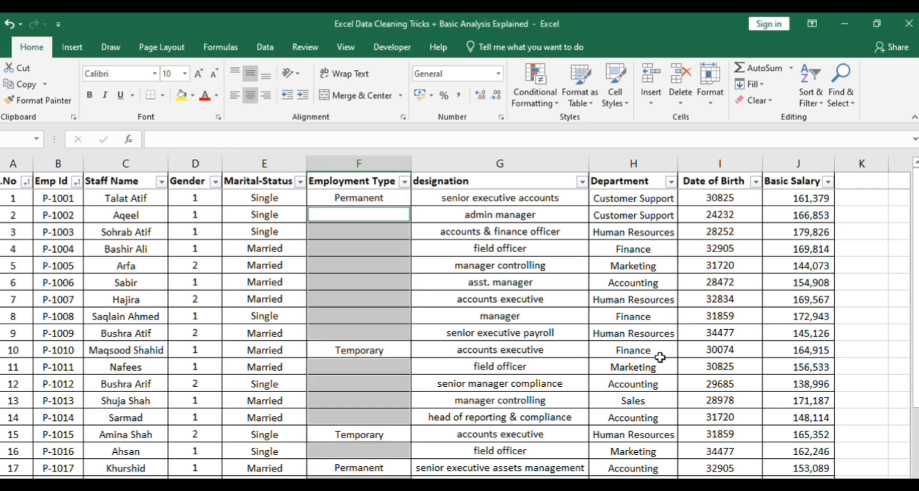
# Fill all selected blank Employment Type cells with a relative reference to the cell above, starting with =F2
pyautogui.write('=')
pyautogui.press('Up')
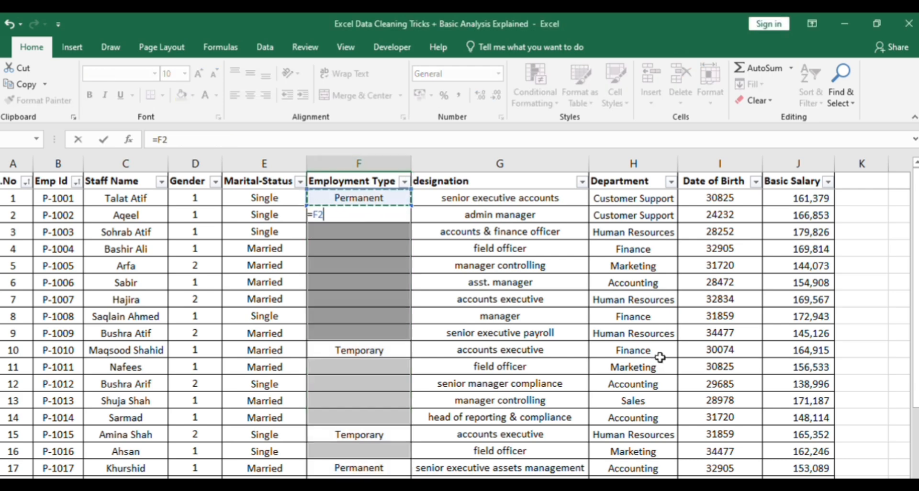
pyautogui.hotkey('ctrl', 'Return')
pyautogui.press('Up')
pyautogui.hotkey('ctrl', 'Down')
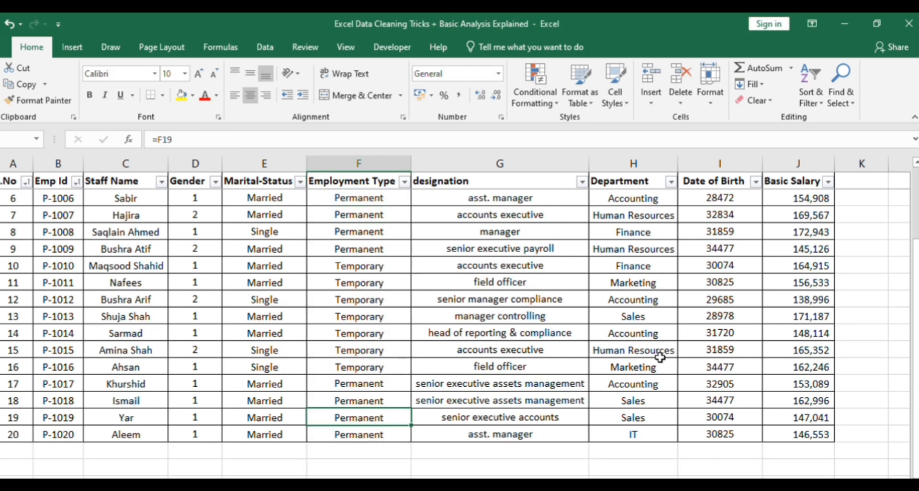
pyautogui.hotkey('ctrl', 'Up')
pyautogui.press('Down')
# Insert an empty column between designation and Department
pyautogui.click(659, 168)
pyautogui.hotkey('alt', 'i')
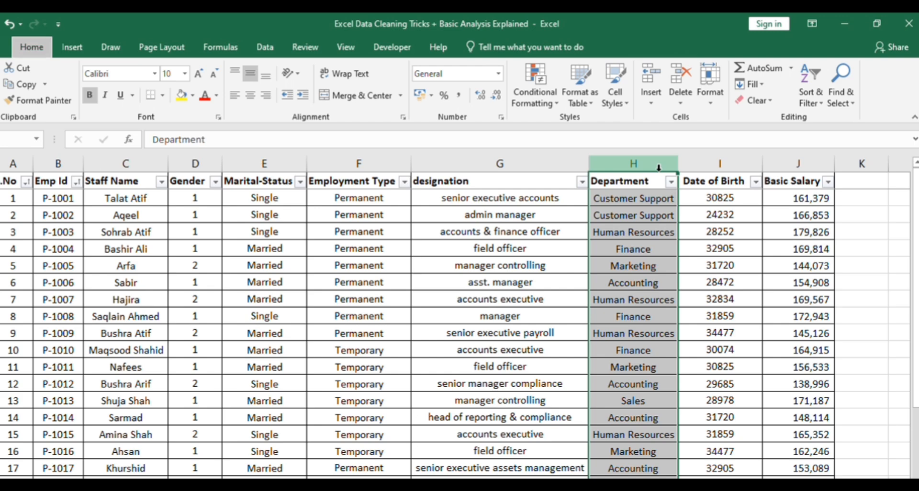
pyautogui.press('c')
pyautogui.press('Down')
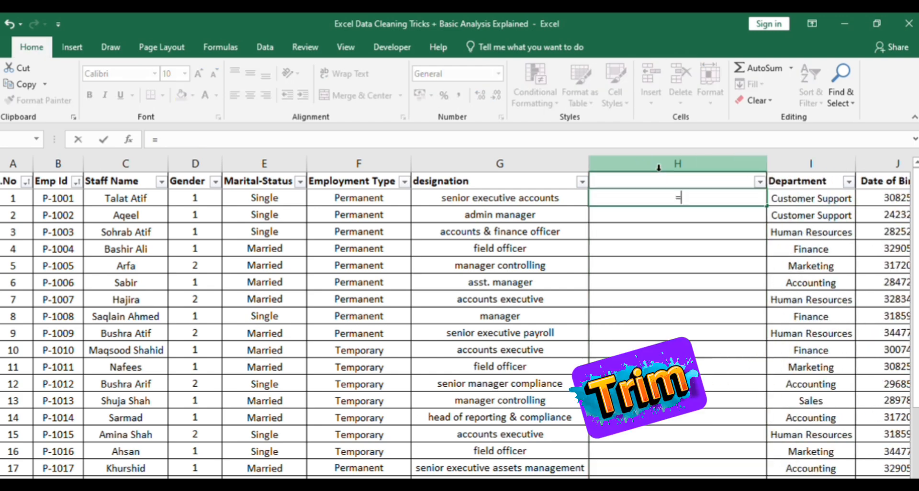
# Enter the formula =TRIM(G2) in the first data row of the empty column beside designation
pyautogui.write('=Trim(')
pyautogui.press('Left')
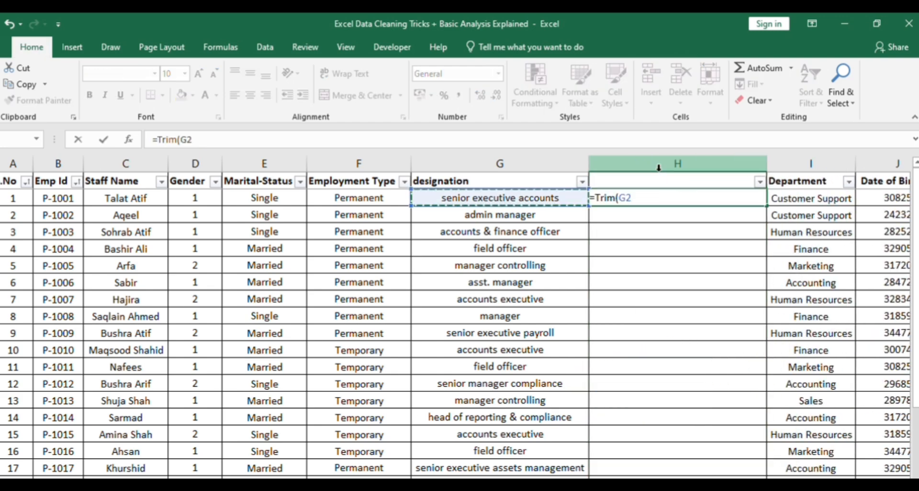
pyautogui.write(')')
pyautogui.press('Return')
# Fill the TRIM formula down column H to the last employee row
pyautogui.press('Left')
pyautogui.hotkey('ctrl', 'Down')
pyautogui.press('Right')
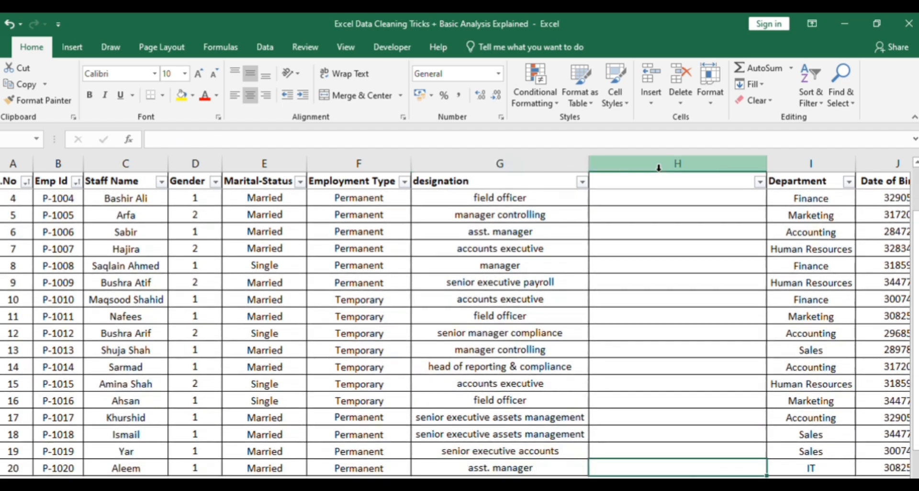
pyautogui.hotkey('ctrl', 'shift', 'Up')
pyautogui.hotkey('ctrl', 'd')
pyautogui.press('Right')
pyautogui.press('Right')
pyautogui.press('Left')
pyautogui.press('Left')
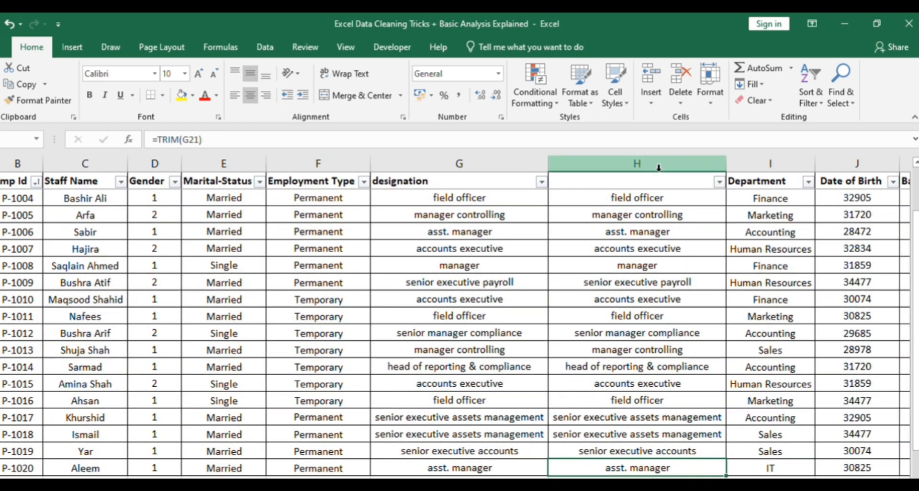
# Give the column of trimmed designations the header Trim in H1
pyautogui.hotkey('ctrl', 'Up')
pyautogui.press('Right')
pyautogui.press('Right')
pyautogui.press('Right')
pyautogui.press('Right')
pyautogui.press('Left')
pyautogui.press('Left')
pyautogui.press('Left')
pyautogui.press('Left')
pyautogui.press('Up')
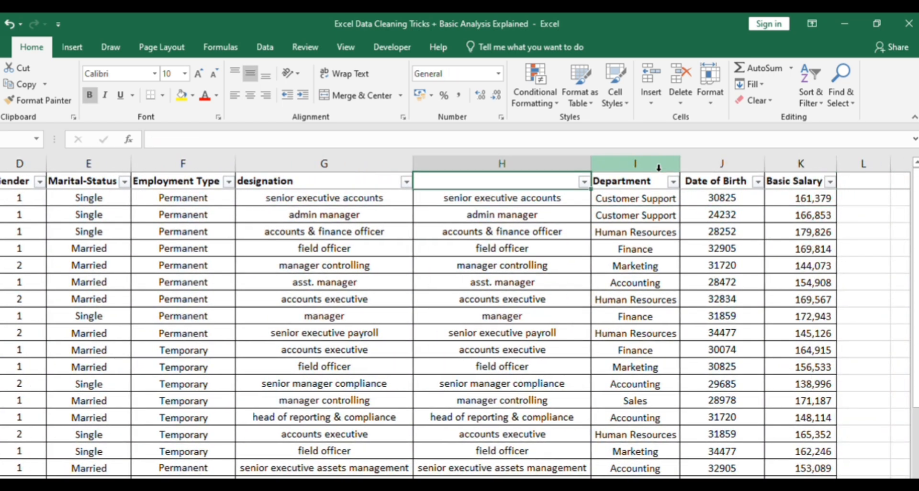
pyautogui.press('Left')
pyautogui.hotkey('ctrl', 'c')
pyautogui.press('Right')
pyautogui.hotkey('ctrl', 'v')
pyautogui.write('Trim')
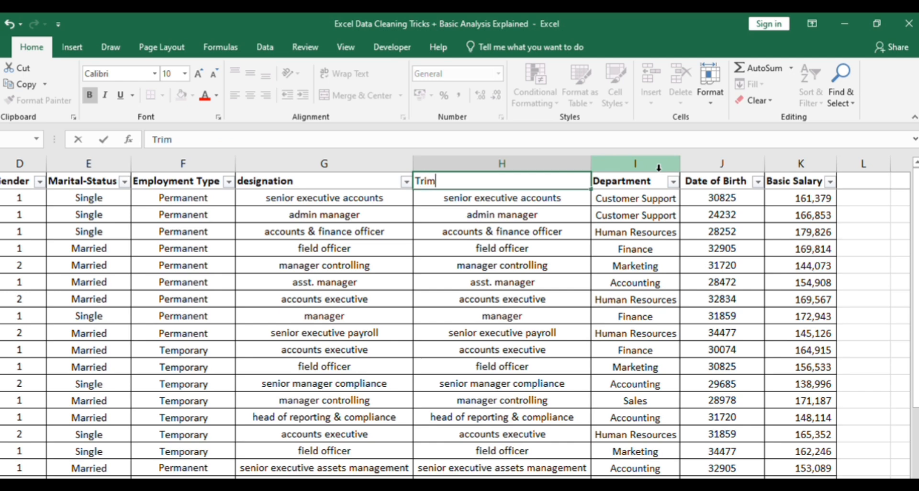
pyautogui.press('Return')
pyautogui.press('Up')
# Insert another column before Department and set its header to Proper
pyautogui.click(659, 168)
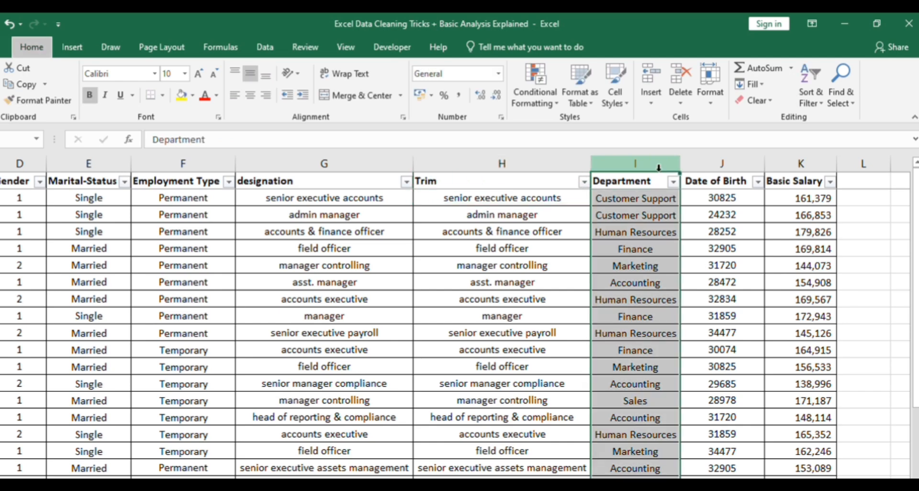
pyautogui.press('alt')
pyautogui.press('h')
pyautogui.press('i')
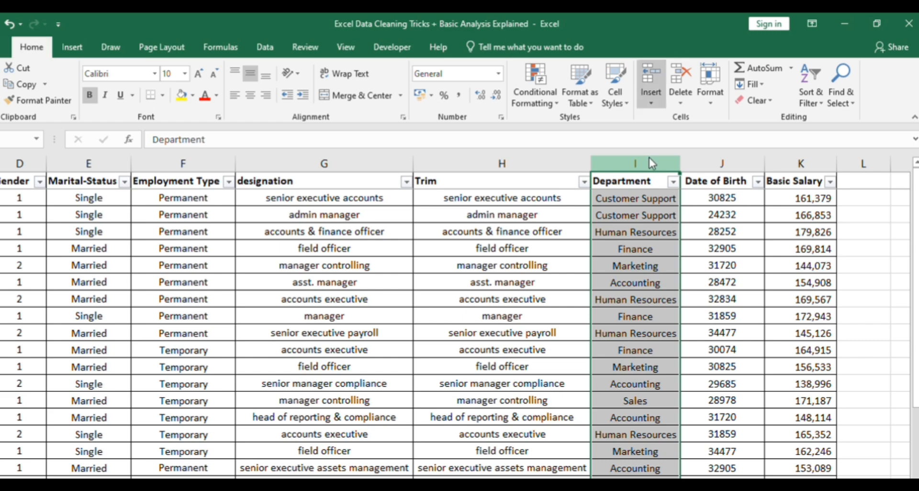
pyautogui.press('c')
pyautogui.press('Right')
pyautogui.press('Left')
pyautogui.press('Down')
pyautogui.press('Up')
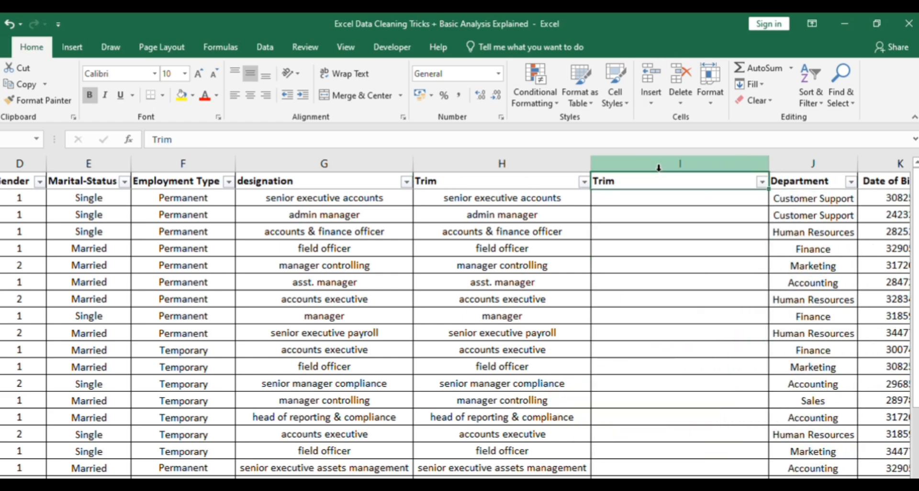
pyautogui.write('Proper')
pyautogui.press('Return')
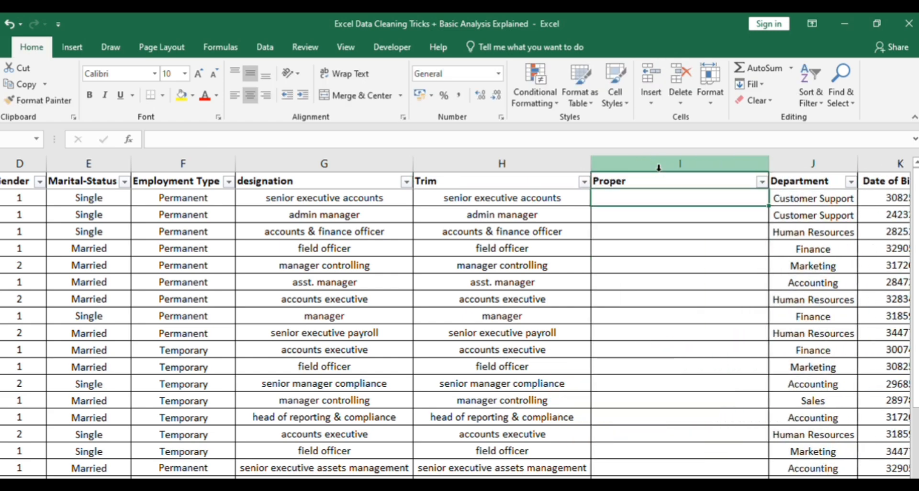
# Enter the formula =PROPER(H2) in the first data row of the Proper column
pyautogui.write('=')
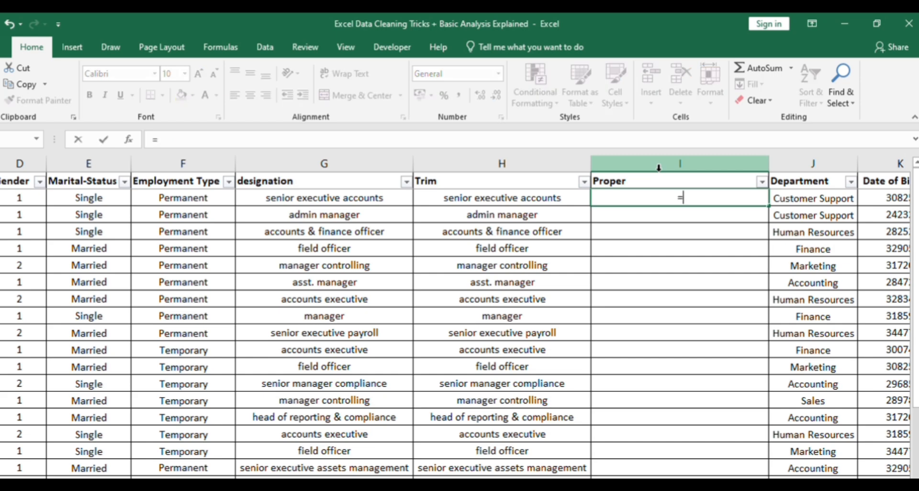
pyautogui.write('Proper(')
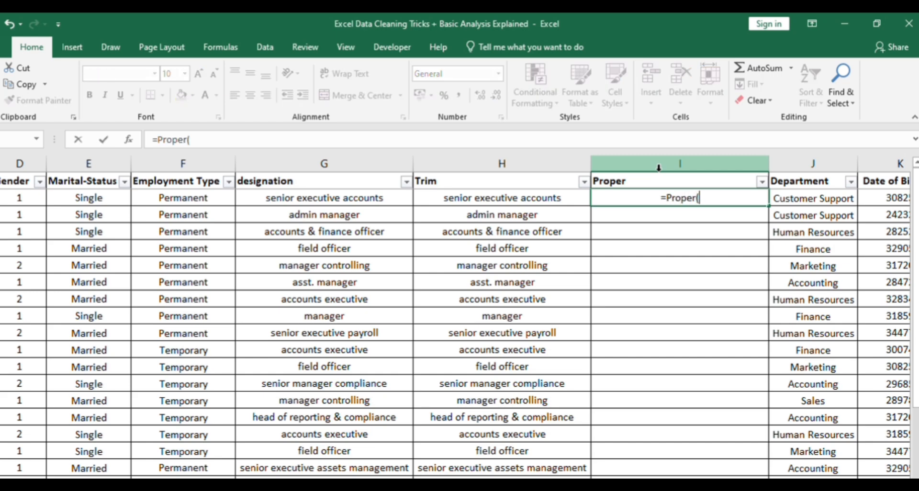
pyautogui.press('Left')
pyautogui.write(')')
pyautogui.press('Return')
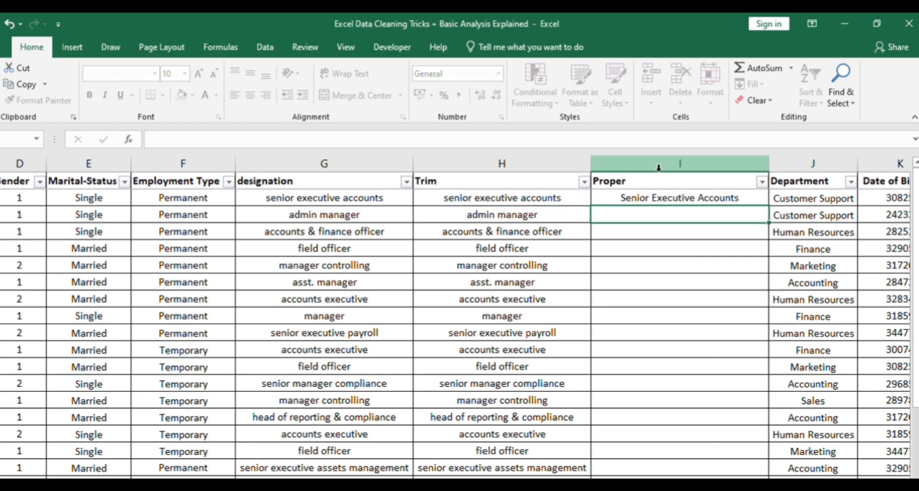
# Fill the PROPER formula down column I to the last employee row
pyautogui.scroll(-1, 659, 168)
pyautogui.hotkey('ctrl', 'shift', 'Up')
pyautogui.hotkey('ctrl', 'd')
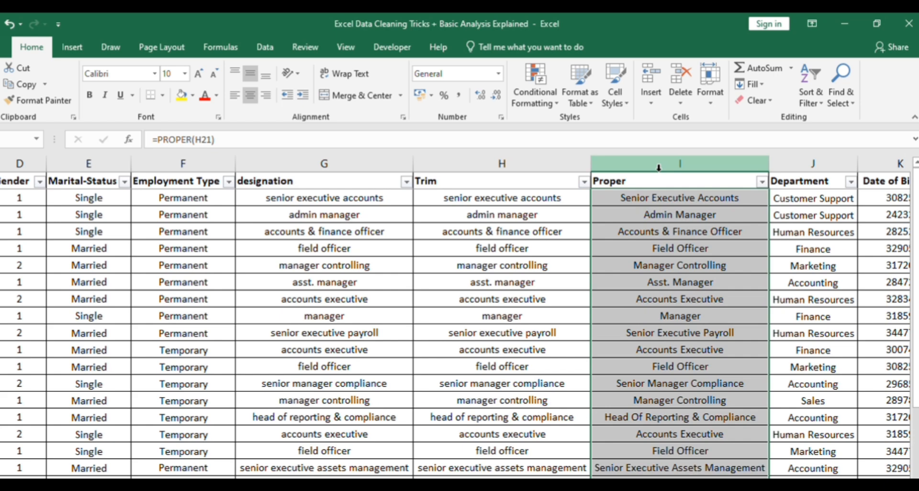
pyautogui.hotkey('ctrl', 'c')
pyautogui.hotkey('ctrl', 'Up')
pyautogui.press('Left')
pyautogui.press('Down')
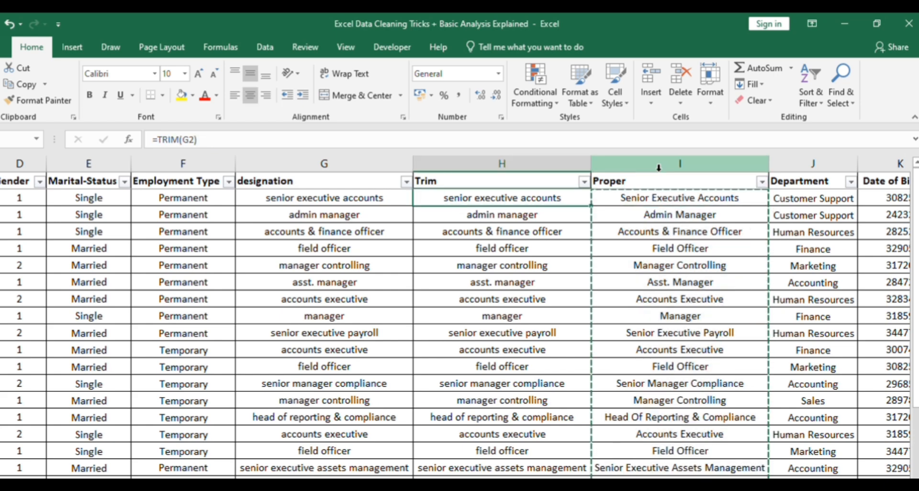
pyautogui.press('Right')
pyautogui.press('Left')
pyautogui.press('Up')
pyautogui.press('Right')
pyautogui.press('Right')
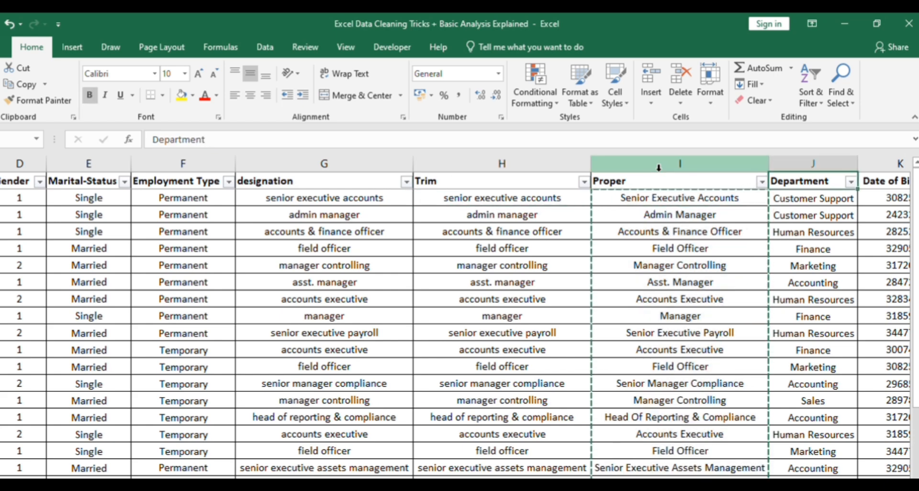
pyautogui.press('Right')
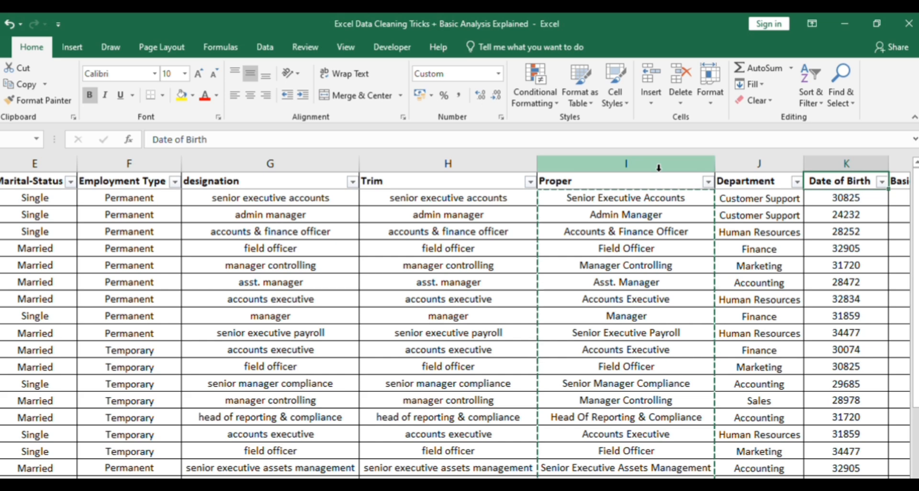
pyautogui.press('Right')
pyautogui.press('Right')
pyautogui.press('Right')
pyautogui.press('Left')
pyautogui.press('Left')
pyautogui.press('Left')
pyautogui.press('Down')
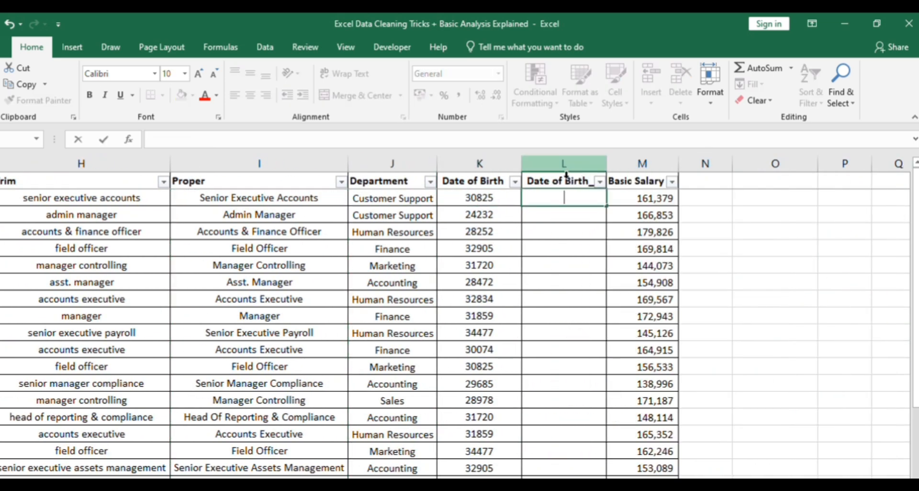
# Enter =TEXT(K2,"dd-mm-yyyy") in L2 to convert the first date of birth into readable date text
pyautogui.write('=')
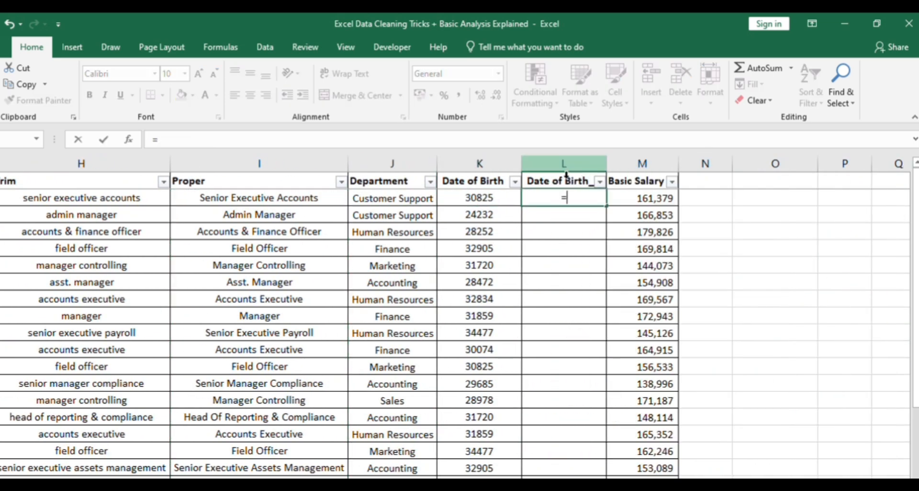
pyautogui.write('tex')
pyautogui.press('Tab')
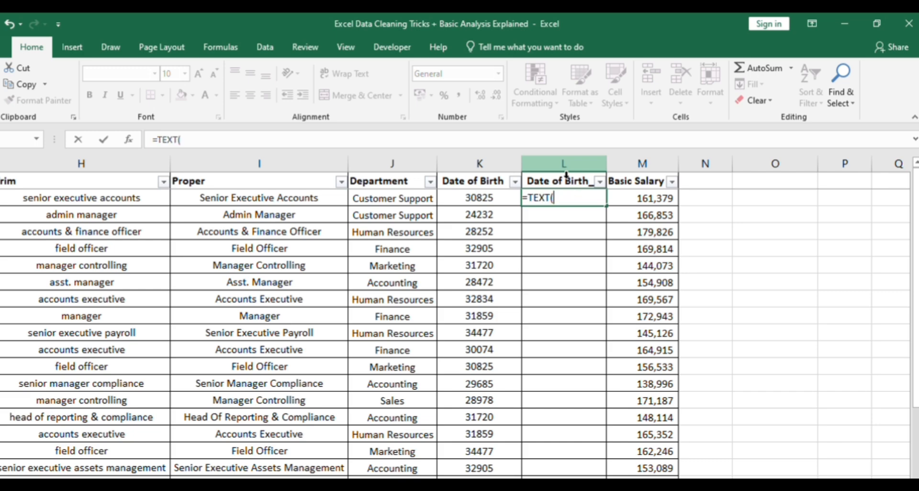
pyautogui.press('Left')
pyautogui.write(',')
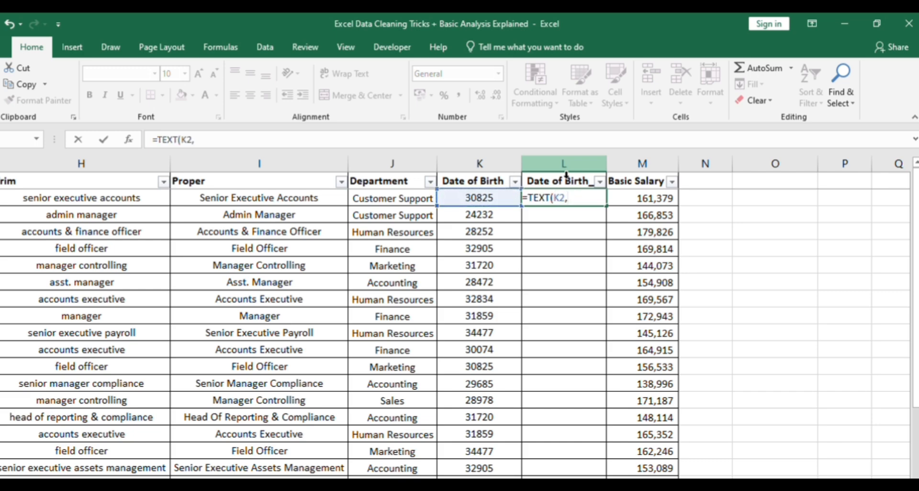
pyautogui.write('"dd-mm-yyyy')
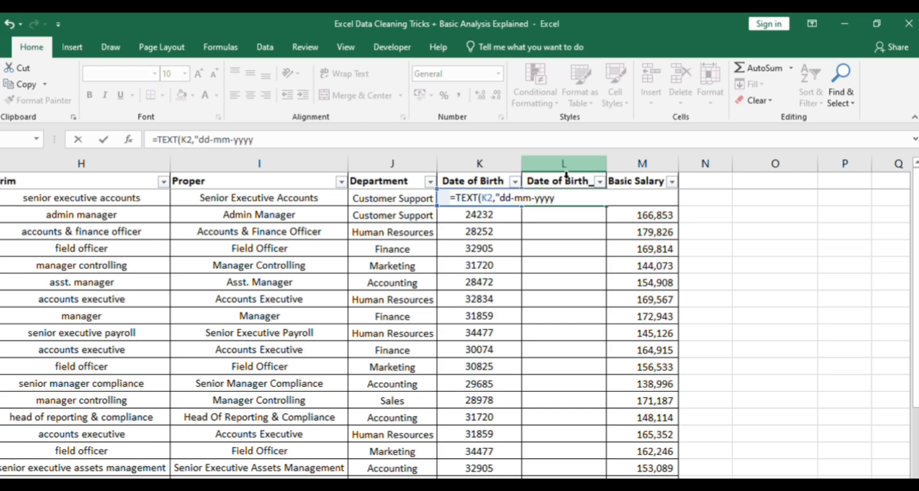
pyautogui.write('")')
pyautogui.hotkey('ctrl', 'Return')
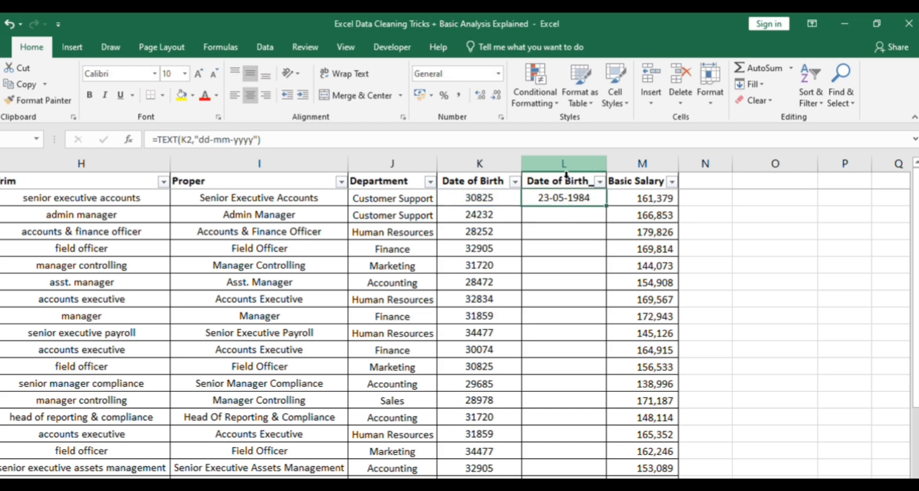
# Fill the TEXT date formula down column L to the last employee row and check the final entry
pyautogui.press('Down')
pyautogui.press('Down')
pyautogui.press('Down')
pyautogui.press('Down')
pyautogui.press('Down')
pyautogui.press('Down')
pyautogui.press('Down')
pyautogui.press('Down')
pyautogui.press('Down')
pyautogui.press('Down')
pyautogui.press('Down')
pyautogui.press('Down')
pyautogui.press('Down')
pyautogui.press('Down')
pyautogui.press('Down')
pyautogui.press('Down')
pyautogui.press('Down')
pyautogui.press('Down')
pyautogui.press('Down')
pyautogui.hotkey('ctrl', 'Up')
pyautogui.doubleClick(606, 205)
pyautogui.hotkey('ctrl', 'Down')
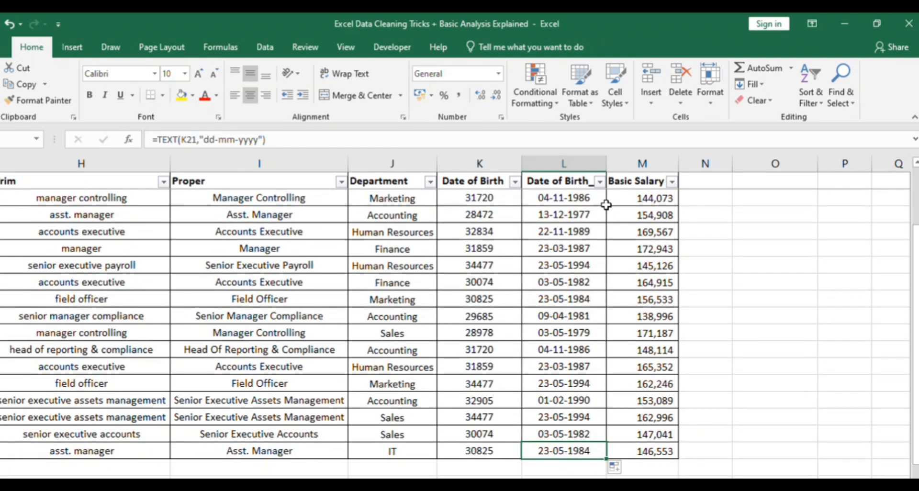
pyautogui.hotkey('ctrl', 'Up')
pyautogui.press('Down')
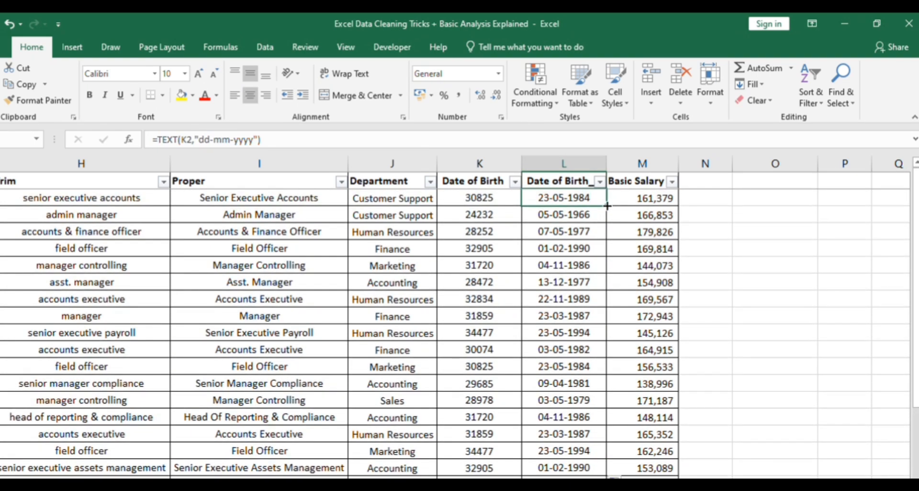
# Insert a column before Basic Salary and set its header to Age Function
pyautogui.press('Right')
pyautogui.press('Left')
pyautogui.press('Right')
pyautogui.press('Left')
pyautogui.press('Up')
pyautogui.press('Right')
pyautogui.hotkey('ctrl', 'space')
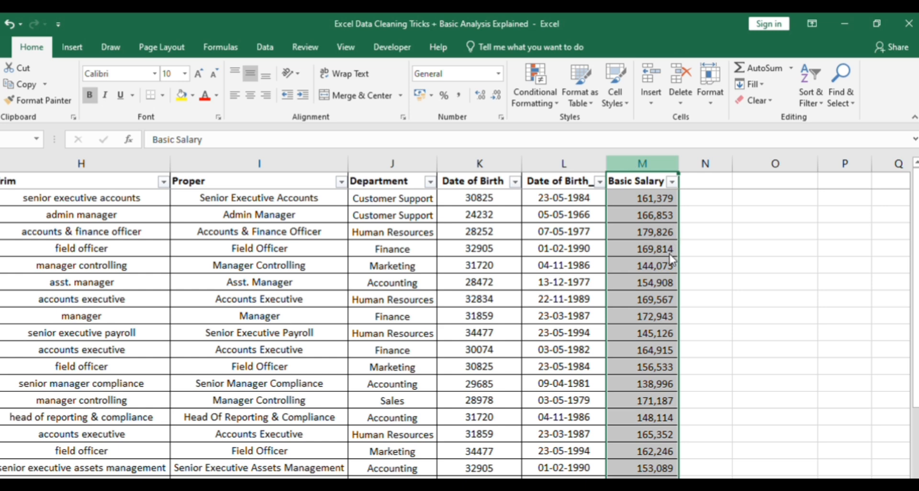
pyautogui.hotkey('ctrl', 'shift', '+')
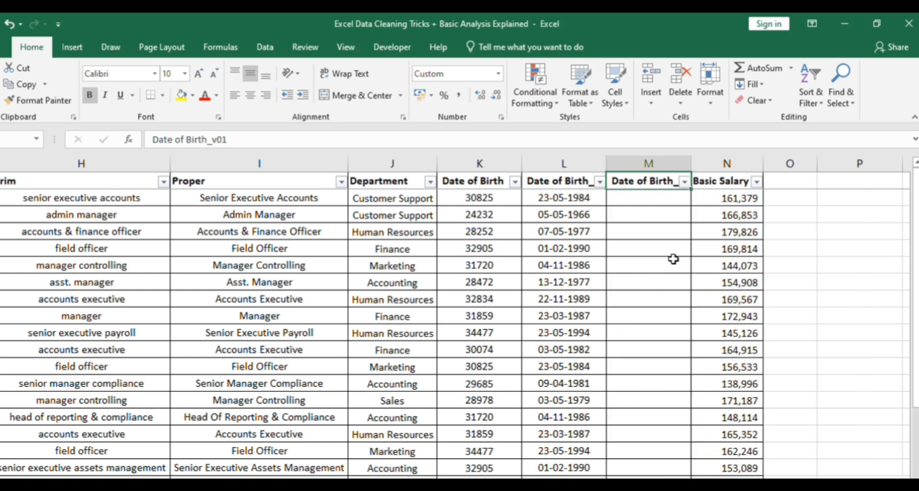
pyautogui.write('Age Func')
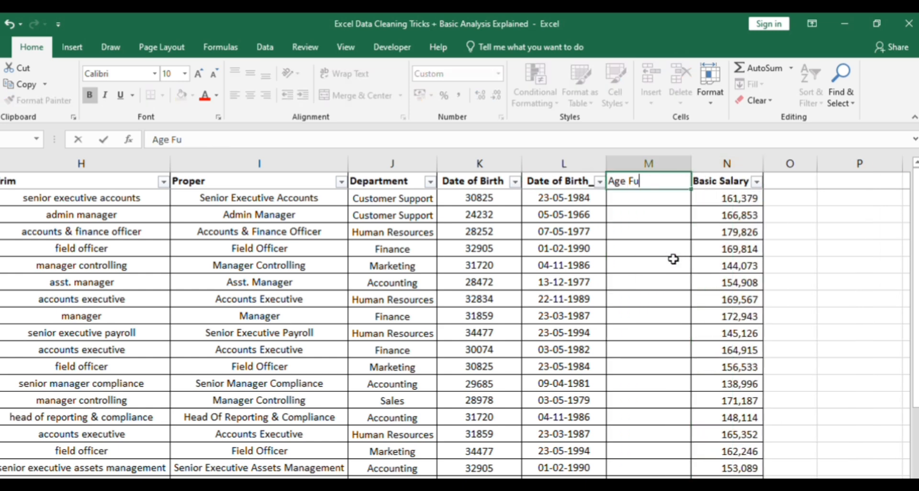
pyautogui.write('tion')
pyautogui.press('Return')
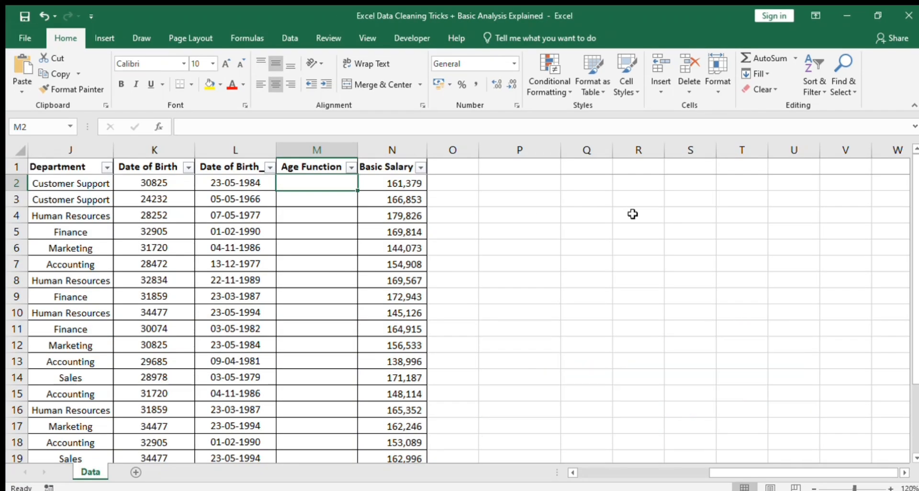
# Enter =DATEDIF(L2,TODAY(),"Y") in M2 to calculate the first employee's age in years
pyautogui.write('=DATED')
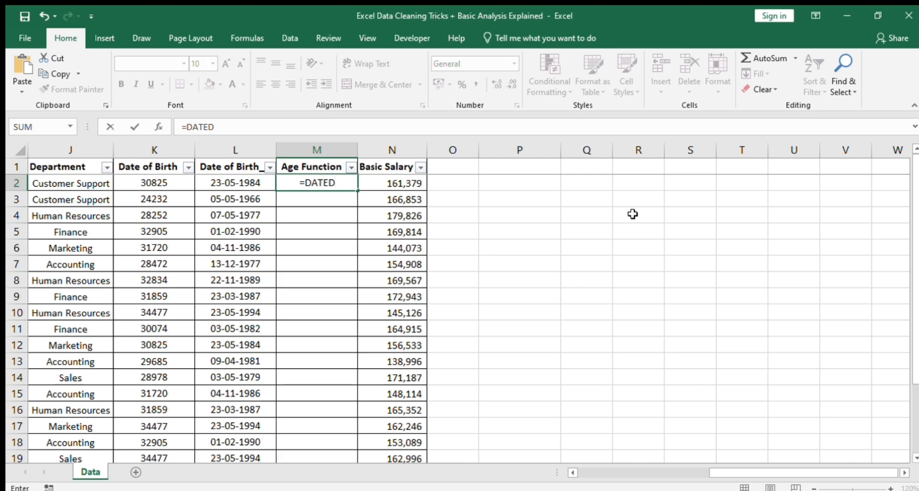
pyautogui.write('IF(L2')
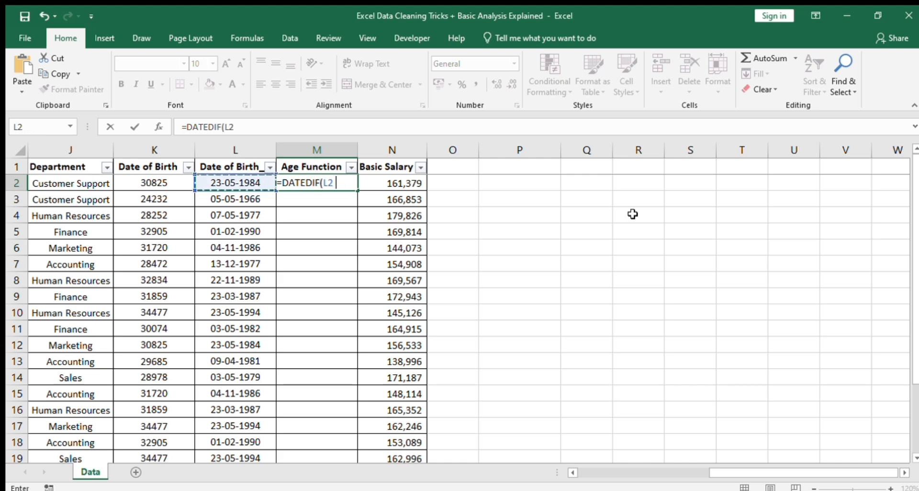
pyautogui.write(',TODAY(),')
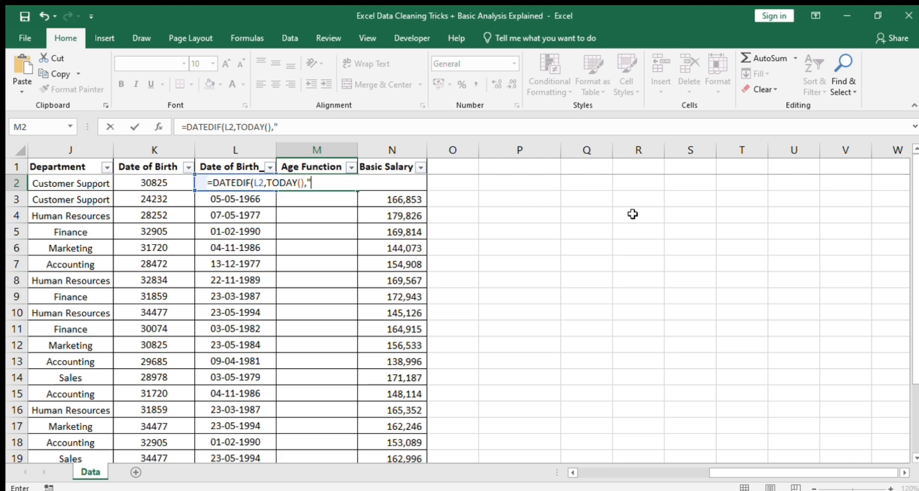
pyautogui.write('Y')
pyautogui.press('Return')
# Fill the DATEDIF age formula down the Age Function column for all employees
pyautogui.press('Up')
pyautogui.press('Left')
pyautogui.press('Right')
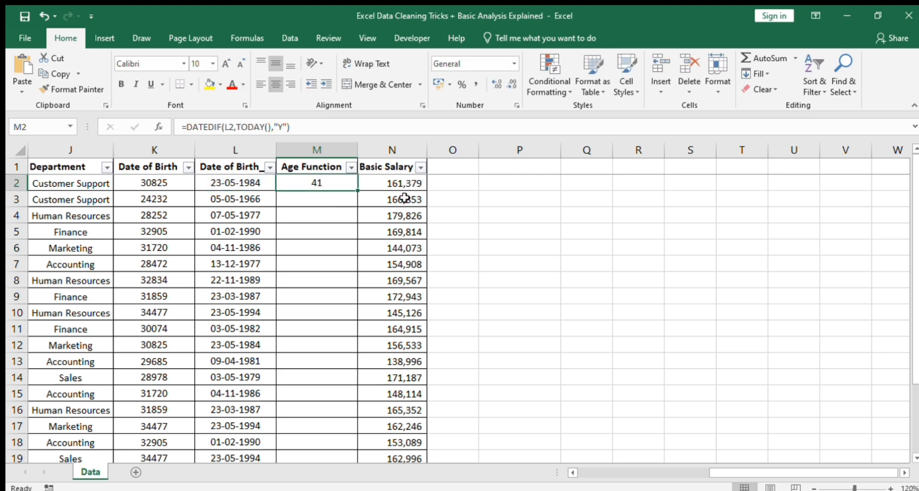
pyautogui.doubleClick(358, 190)
pyautogui.press('Up')
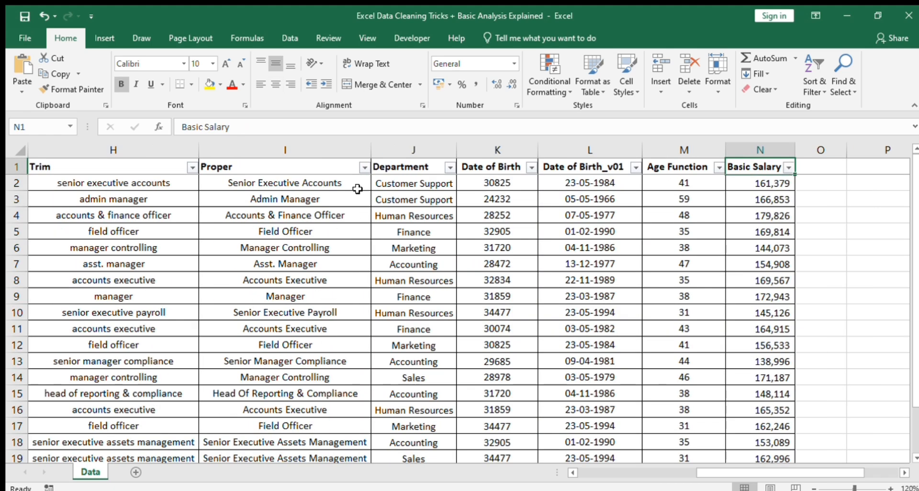
# Copy the Basic Salary header into cell O1 of the adjacent empty column
pyautogui.press('Right')
pyautogui.press('Right')
pyautogui.press('Left')
pyautogui.press('Left')
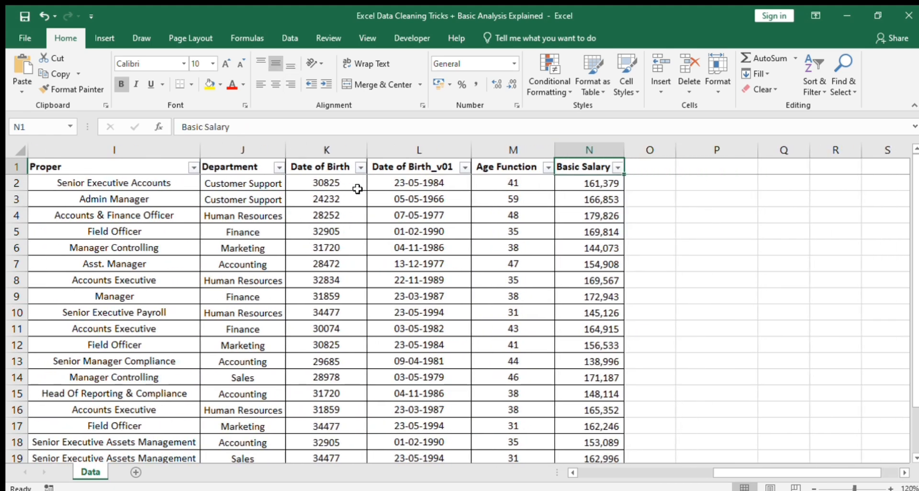
pyautogui.press('Down')
pyautogui.press('Down')
pyautogui.press('Down')
pyautogui.press('Down')
pyautogui.press('Down')
pyautogui.press('Down')
pyautogui.press('Down')
pyautogui.press('Down')
pyautogui.press('Down')
pyautogui.press('Down')
pyautogui.press('Down')
pyautogui.press('Down')
pyautogui.press('Down')
pyautogui.press('Down')
pyautogui.press('Down')
pyautogui.press('Up')
pyautogui.press('Up')
pyautogui.press('Up')
pyautogui.press('Up')
pyautogui.press('Up')
pyautogui.press('Up')
pyautogui.press('Up')
pyautogui.press('Up')
pyautogui.press('Up')
pyautogui.press('Up')
pyautogui.press('Up')
pyautogui.press('Up')
pyautogui.press('Up')
pyautogui.press('Up')
pyautogui.press('Up')
pyautogui.hotkey('ctrl', 'c')
pyautogui.press('Right')
pyautogui.press('Return')
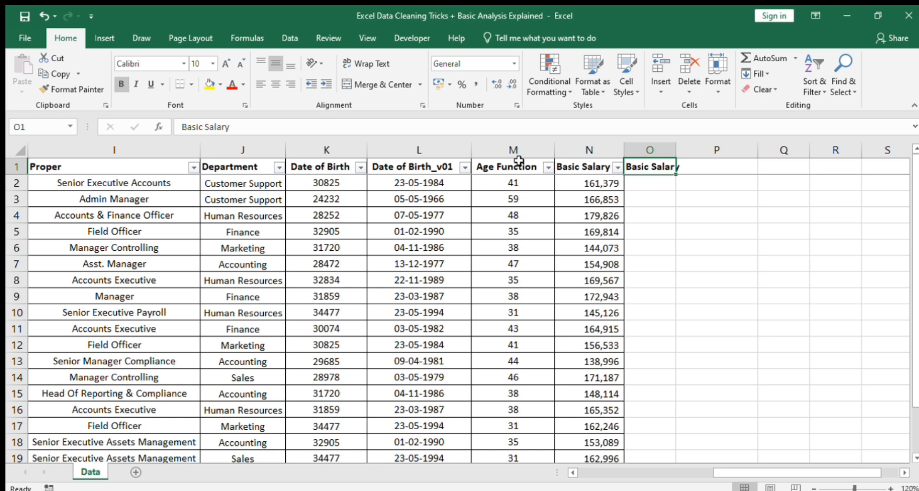
# Widen column O and rename its header to Basic Salary_Round
pyautogui.moveTo(676, 149); pyautogui.dragTo(698, 148)
pyautogui.press('F2')
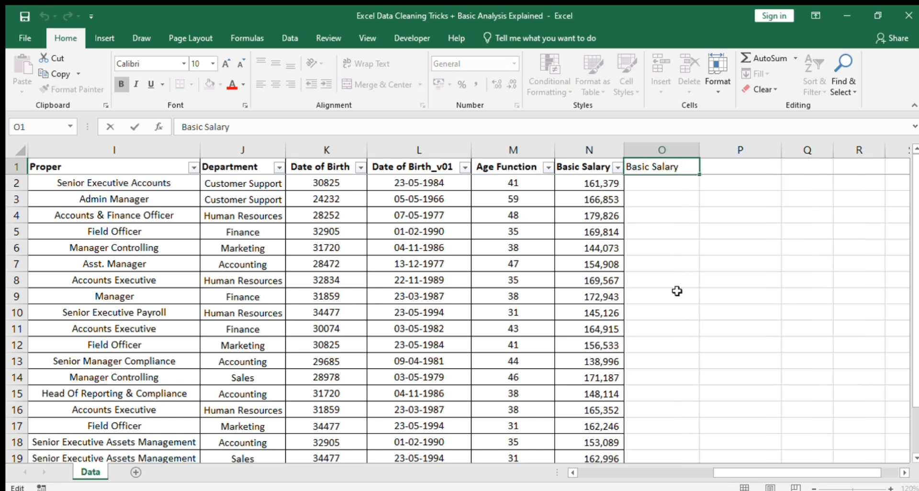
pyautogui.write('_Round')
pyautogui.press('Return')
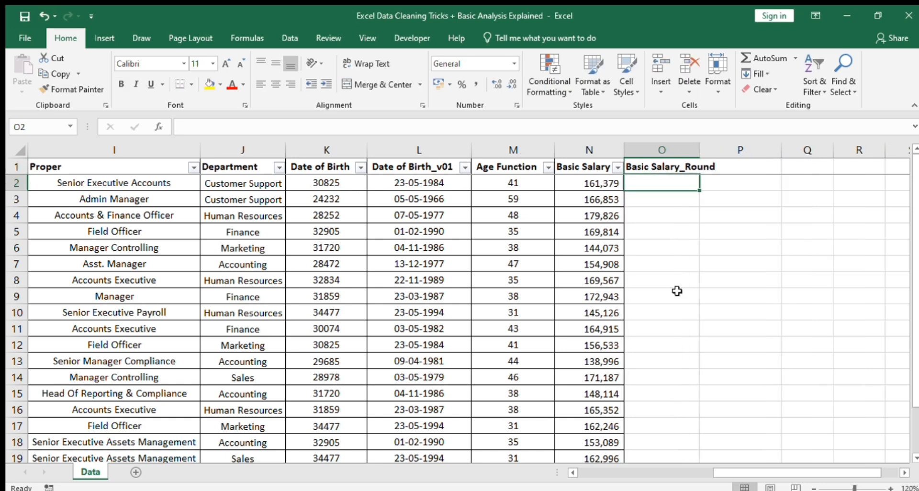
# Enter =ROUND(N2,0) in O2 and fill it down the Basic Salary_Round column for all employees
pyautogui.write('=round')
pyautogui.press('Tab')
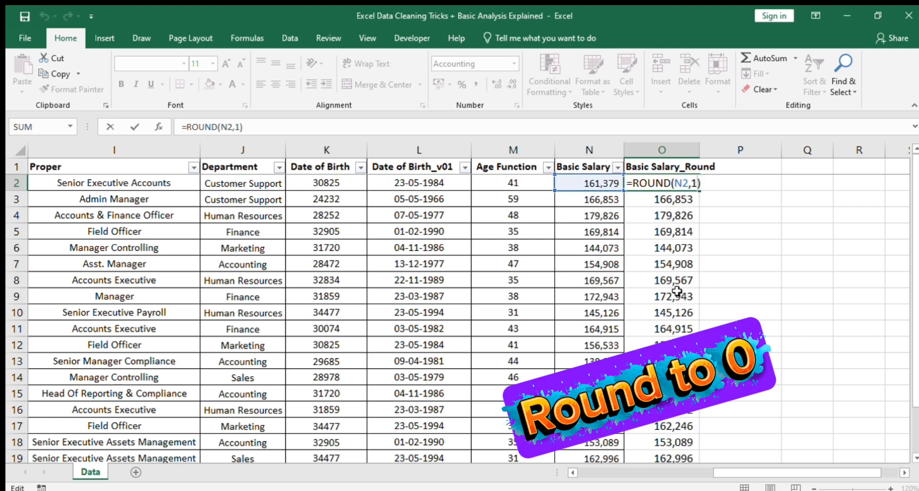
pyautogui.press('BackSpace')
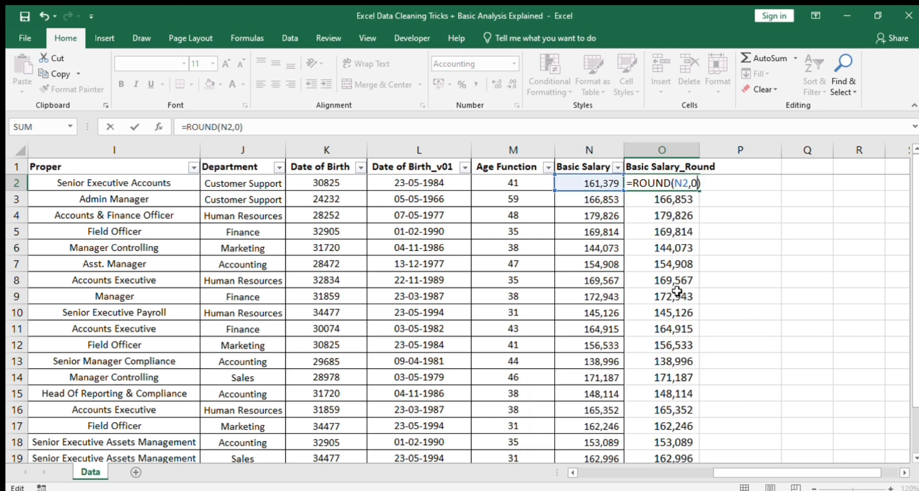
pyautogui.write('0')
pyautogui.hotkey('ctrl', 'Return')
# Replace the ROUND formulas in the Basic Salary_Round column with their static values
pyautogui.hotkey('ctrl', 'shift', 'Down')
pyautogui.hotkey('ctrl', 'c')
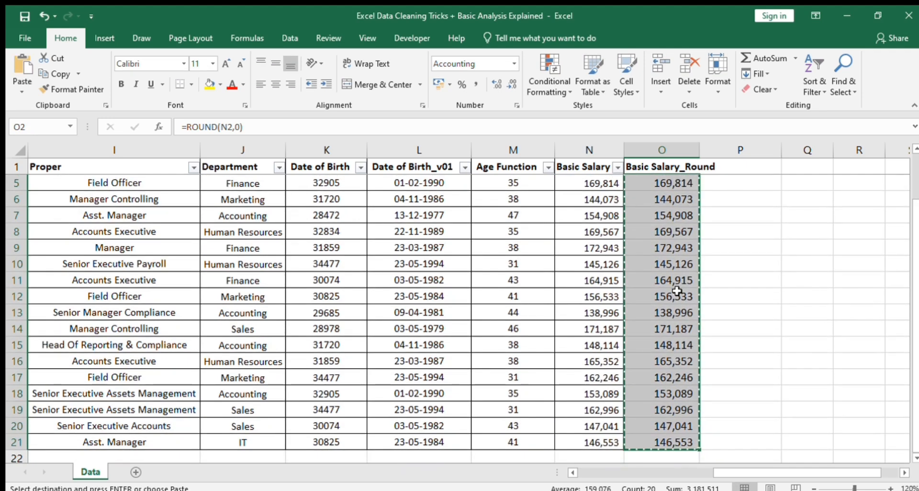
pyautogui.hotkey('alt', 'h')
pyautogui.press('v')
pyautogui.press('v')
pyautogui.press('Down')
pyautogui.press('Down')
pyautogui.press('Down')
pyautogui.press('Down')
pyautogui.press('Down')
pyautogui.press('Down')
pyautogui.press('Down')
pyautogui.press('Down')
pyautogui.press('Down')
pyautogui.press('Down')
pyautogui.press('Down')
pyautogui.press('Down')
pyautogui.press('Down')
pyautogui.press('Down')
pyautogui.press('Down')
pyautogui.press('Down')
pyautogui.press('Down')
pyautogui.press('Down')
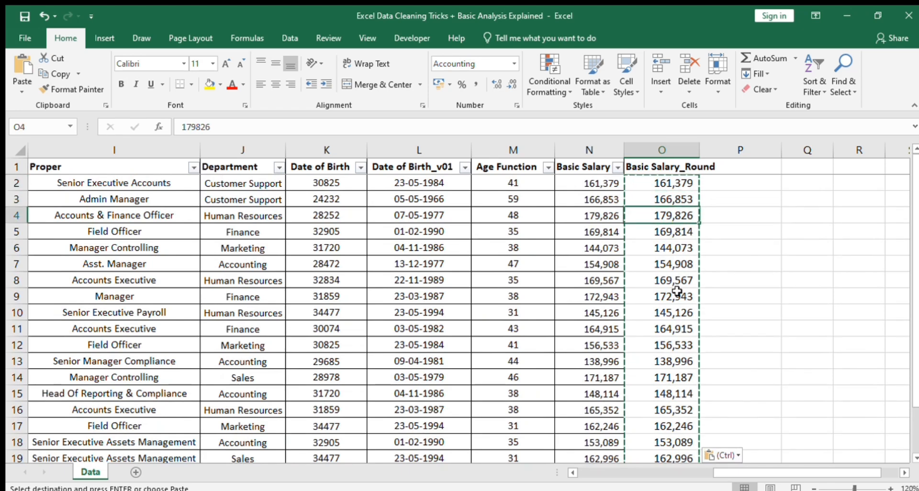
# Apply all borders to the rounded salary values in column O
pyautogui.hotkey('ctrl', 'Up')
pyautogui.press('Escape')
pyautogui.hotkey('ctrl', 'shift', 'Down')
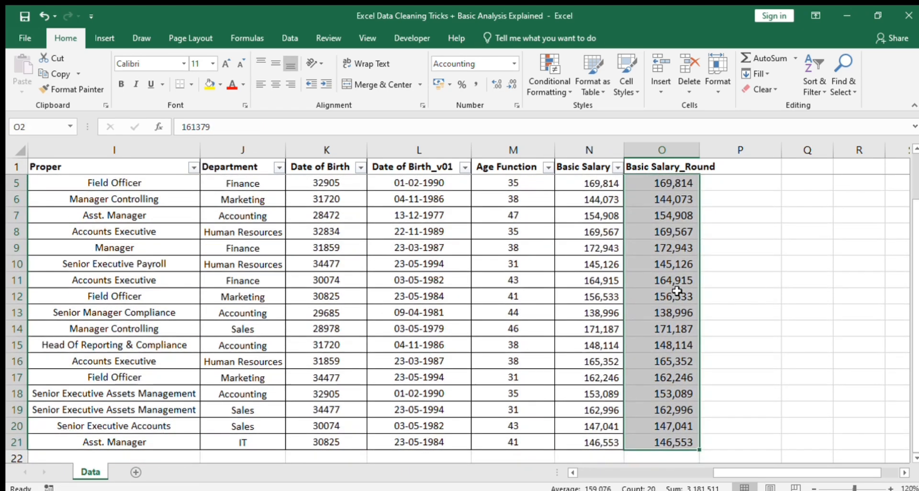
pyautogui.hotkey('ctrl', 'shift', 'Up')
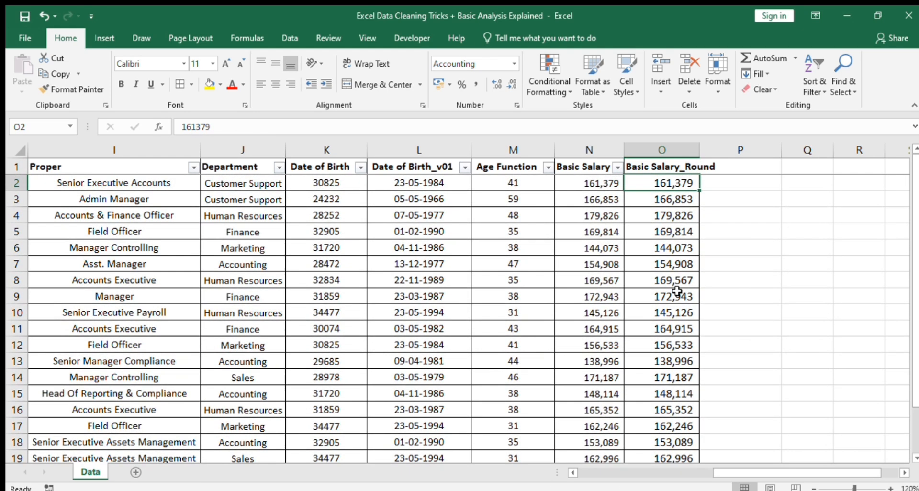
# Insert a column before Marital-Status, copy the Gender header into it and rename it Gender_vo1
pyautogui.press('Down')
pyautogui.press('Down')
pyautogui.press('Down')
pyautogui.press('Down')
pyautogui.press('Down')
pyautogui.press('Down')
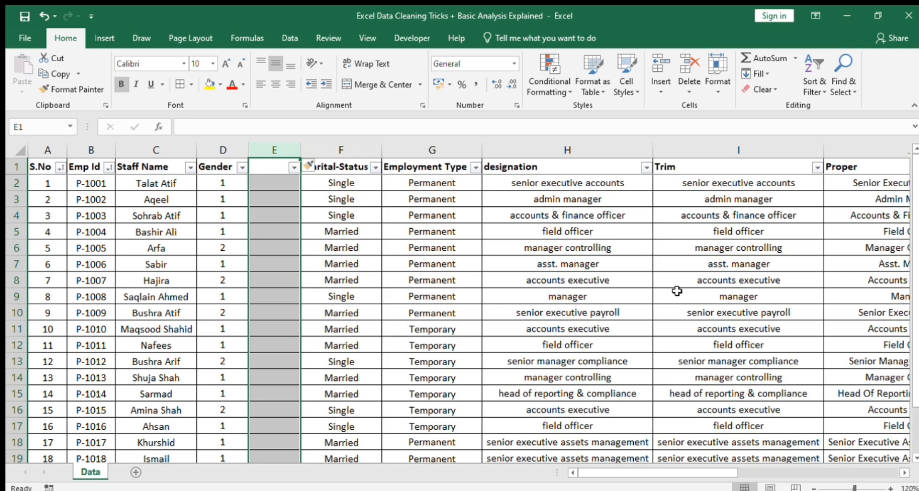
pyautogui.press('Up')
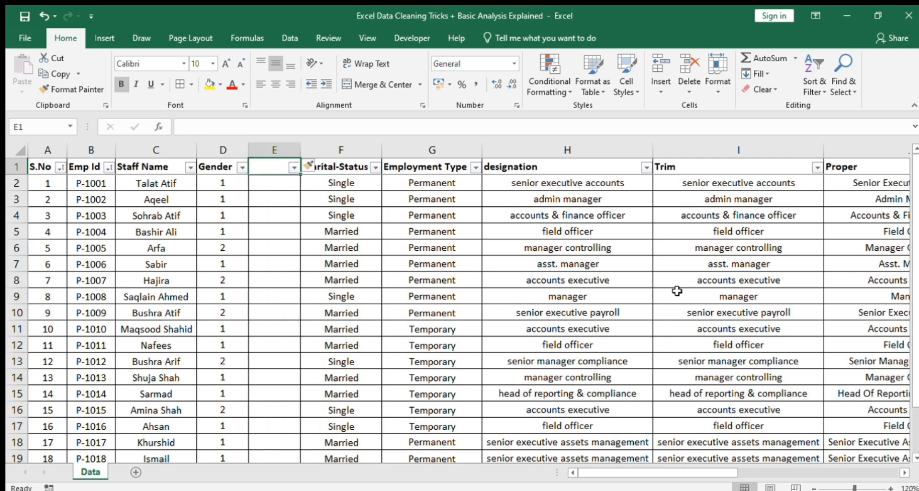
pyautogui.press('Left')
pyautogui.hotkey('ctrl', 'c')
pyautogui.press('Right')
pyautogui.press('Return')
pyautogui.write('A')
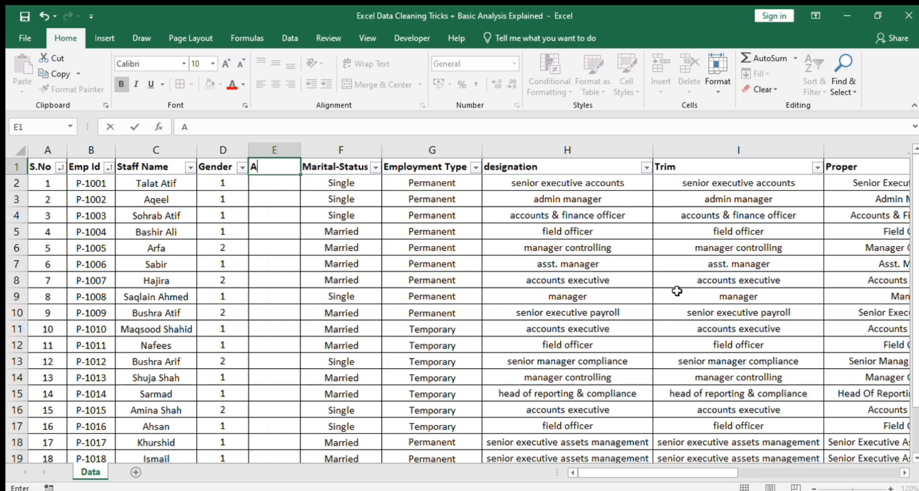
pyautogui.press('Escape')
pyautogui.press('F2')
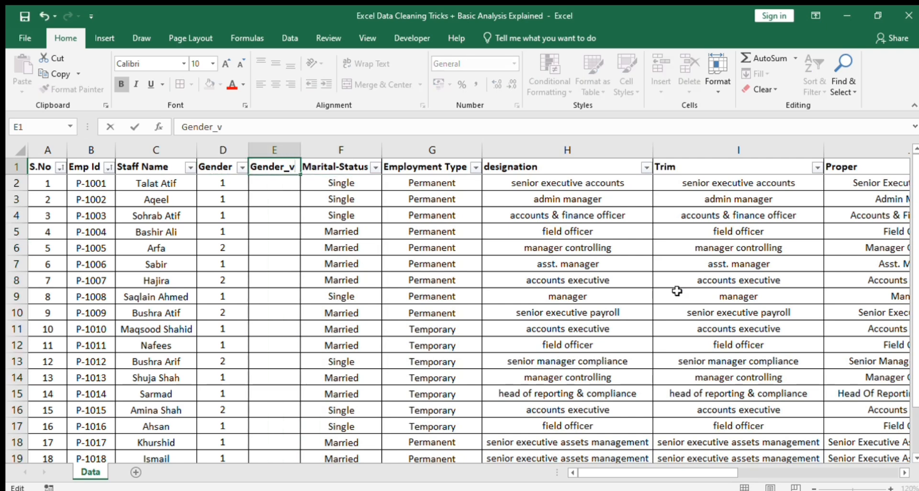
pyautogui.write('_val')
pyautogui.press('Return')
# Copy the Gender header and its first value into D2:D3 of a new sheet
pyautogui.press('Up')
pyautogui.press('Left')
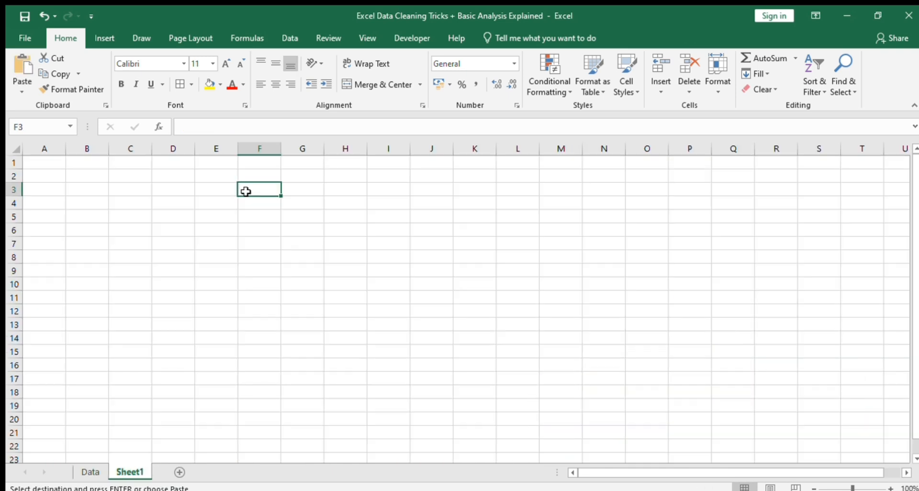
pyautogui.press('Up')
pyautogui.press('Left')
pyautogui.press('Left')
pyautogui.hotkey('ctrl', 'v')
pyautogui.press('Right')
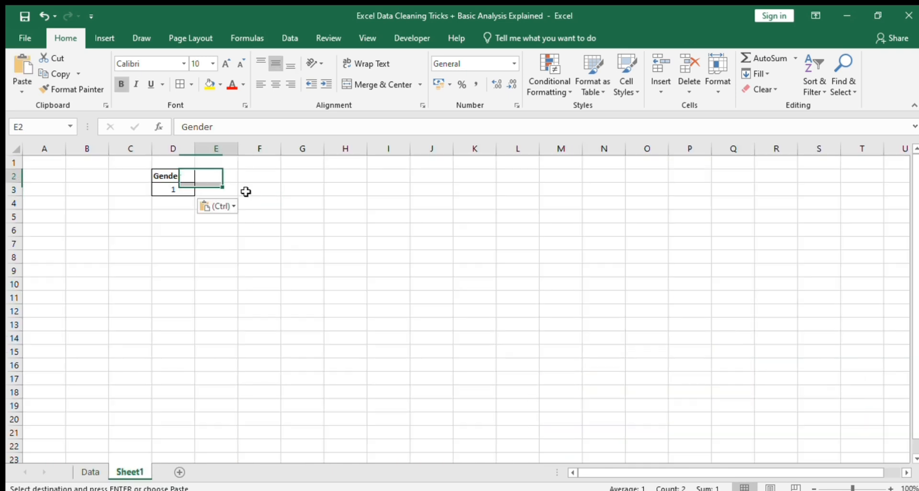
# Copy the Gender header's format into E2 and set that header to Status
pyautogui.press('Left')
pyautogui.hotkey('ctrl', 'c')
pyautogui.press('Right')
pyautogui.press('Return')
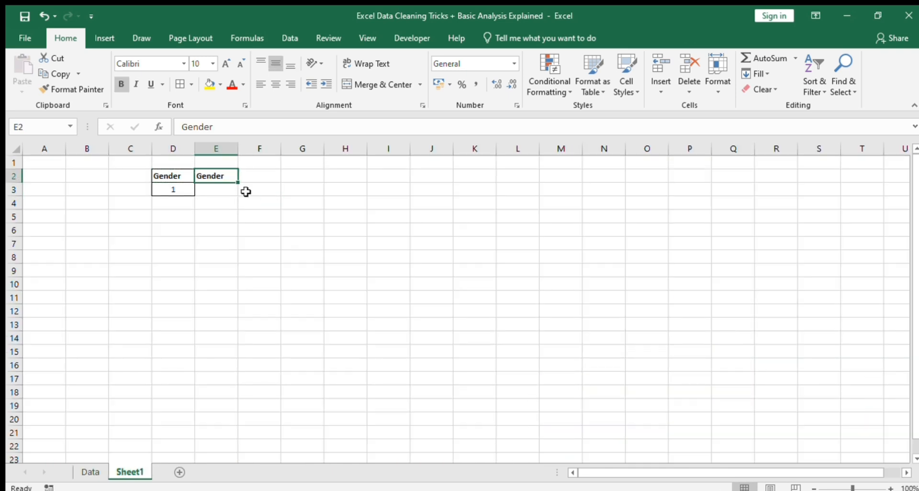
pyautogui.press('Down')
pyautogui.press('Left')
pyautogui.press('Right')
pyautogui.press('Up')
pyautogui.write('Status')
pyautogui.press('Return')
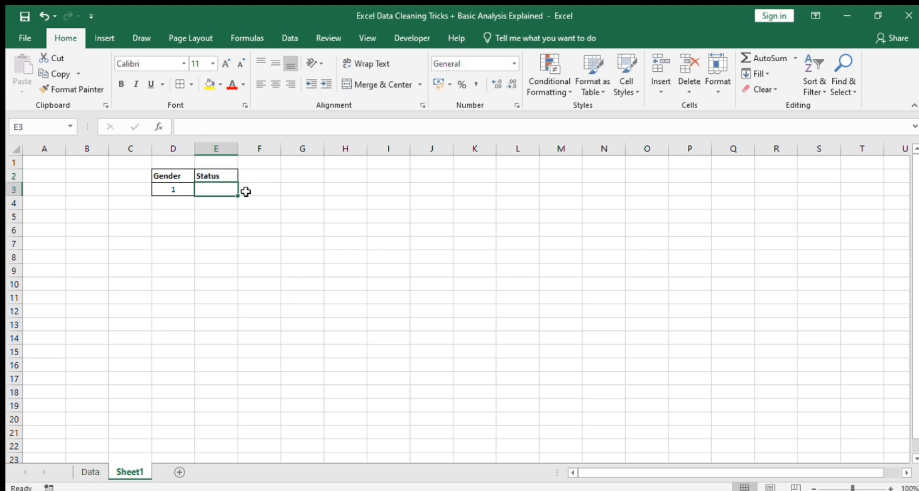
# Enter Male in E3 as the status for gender code 1
pyautogui.press('Left')
pyautogui.press('Right')
pyautogui.write('Male')
pyautogui.press('Return')
# Fill the lookup row down to row 4 and change it to code 2 with status Female
pyautogui.press('Up')
pyautogui.press('Left')
pyautogui.hotkey('shift', 'Right')
pyautogui.hotkey('shift', 'Down')
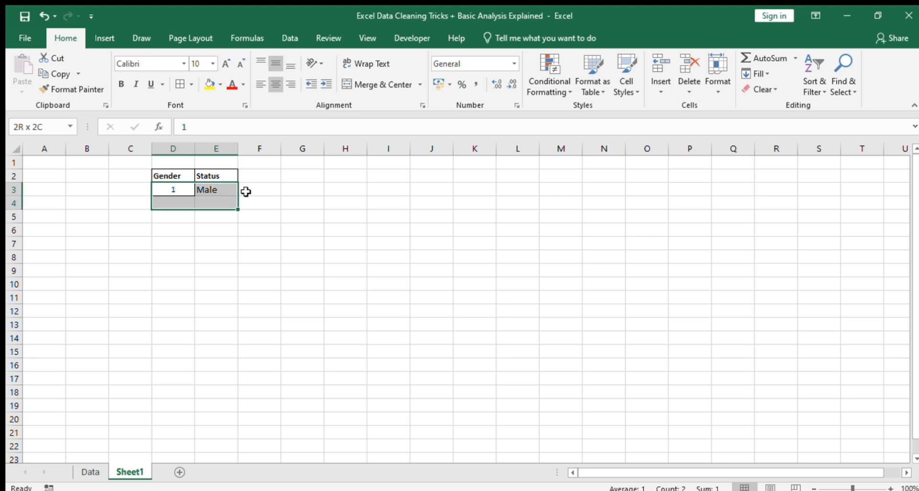
pyautogui.hotkey('ctrl', 'd')
pyautogui.press('Down')
pyautogui.write('2')
pyautogui.press('Right')
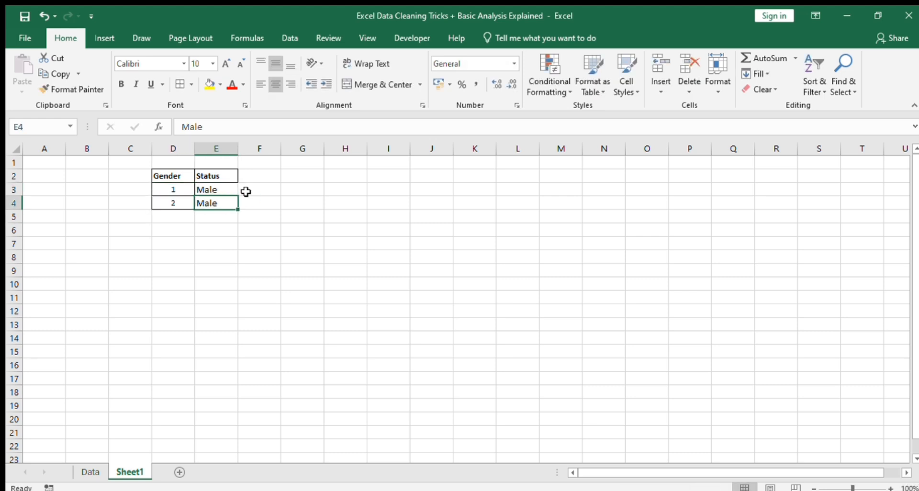
pyautogui.write('Female')
pyautogui.press('Return')
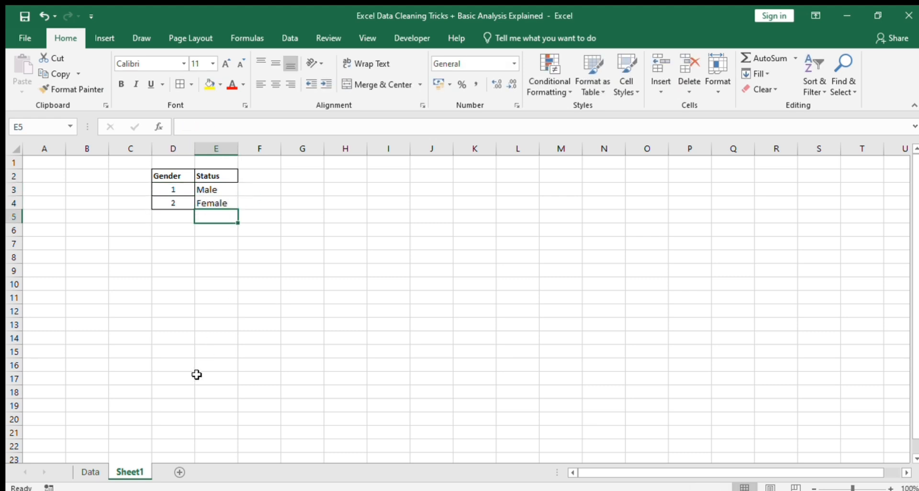
# Apply all borders to the gender code and status entries in D3:E4
pyautogui.press('Up')
pyautogui.press('Up')
pyautogui.press('Left')
pyautogui.hotkey('shift', 'Right')
pyautogui.hotkey('shift', 'Down')
pyautogui.hotkey('alt', 'h')
pyautogui.press('b')
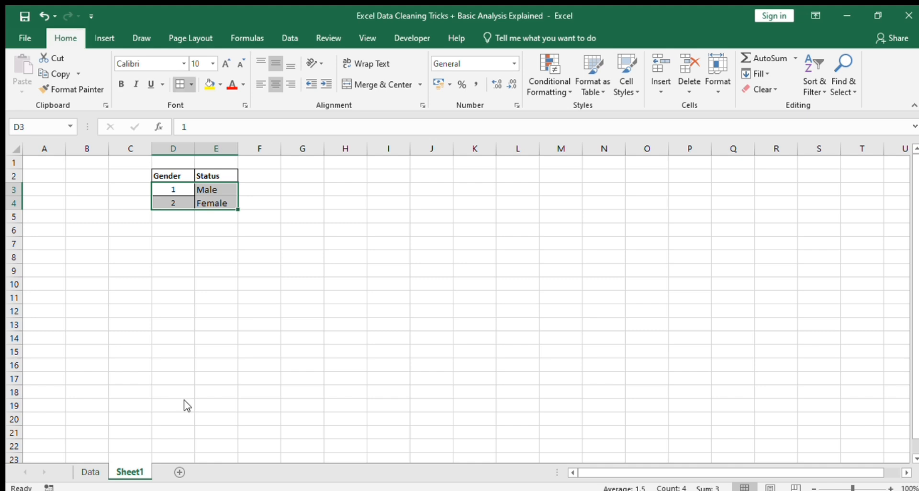
pyautogui.press('a')
# Enter =VLOOKUP(D2,Sheet1!D2:E4,2,FALSE) in E2 of the Data sheet to look up the gender status
pyautogui.click(97, 471)
pyautogui.press('Right')
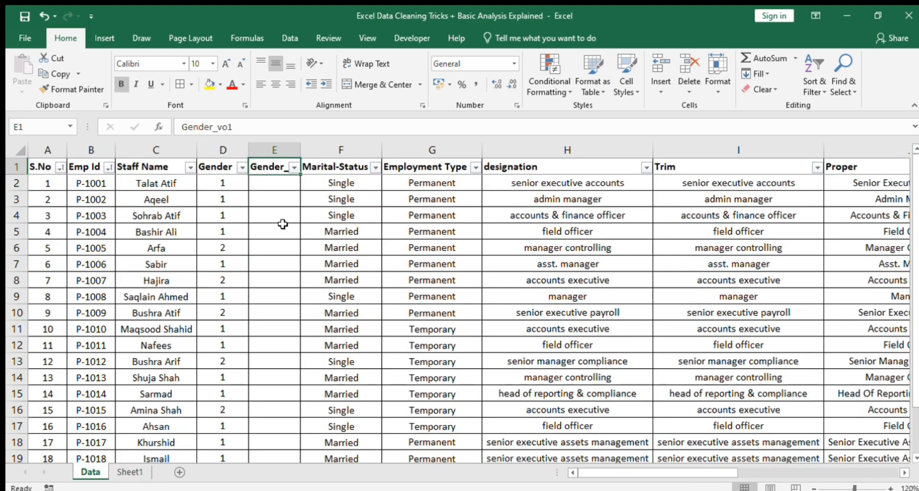
pyautogui.press('Down')
pyautogui.write('=vl')
pyautogui.press('Tab')
pyautogui.press('Left')
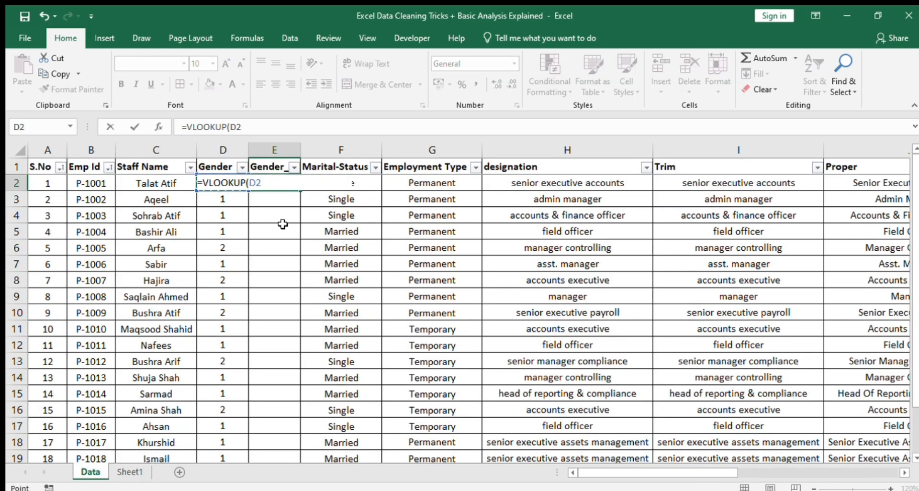
pyautogui.write(',')
pyautogui.click(129, 471)
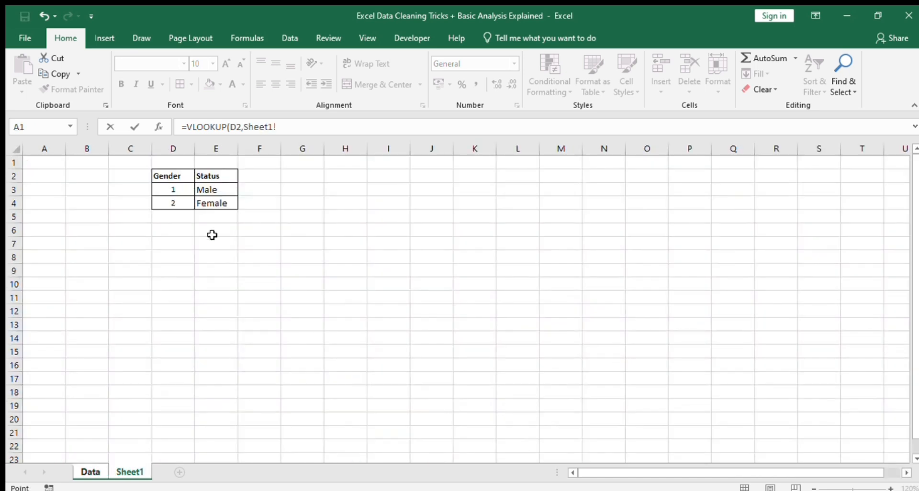
pyautogui.click(181, 177)
pyautogui.hotkey('shift', 'Down')
pyautogui.hotkey('shift', 'Down')
pyautogui.hotkey('shift', 'Right')
pyautogui.write(',')
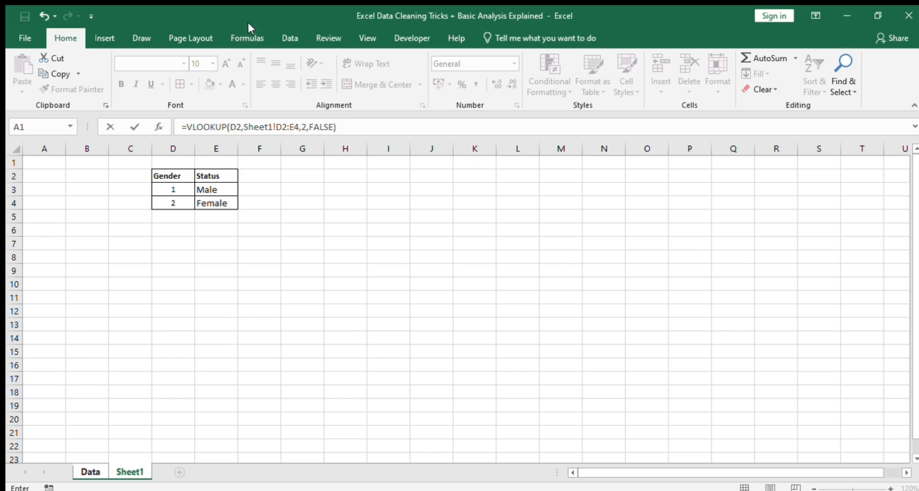
# Make the VLOOKUP table range absolute as Sheet1!$D$2:$E$4 and commit the formula
pyautogui.hotkey('shift', 'Left')
pyautogui.hotkey('shift', 'Left')
pyautogui.hotkey('shift', 'Left')
pyautogui.hotkey('shift', 'Left')
pyautogui.hotkey('shift', 'Left')
pyautogui.hotkey('shift', 'Left')
pyautogui.hotkey('shift', 'Left')
pyautogui.hotkey('shift', 'Left')
pyautogui.hotkey('shift', 'Left')
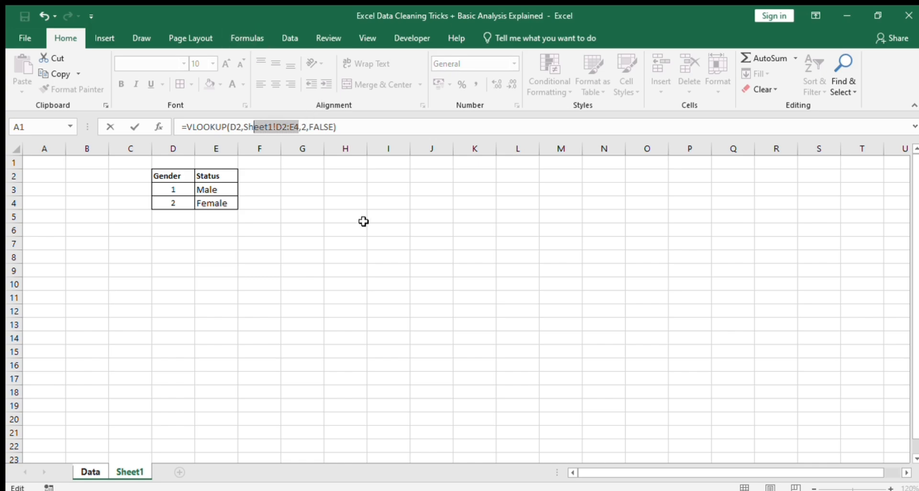
pyautogui.press('F4')
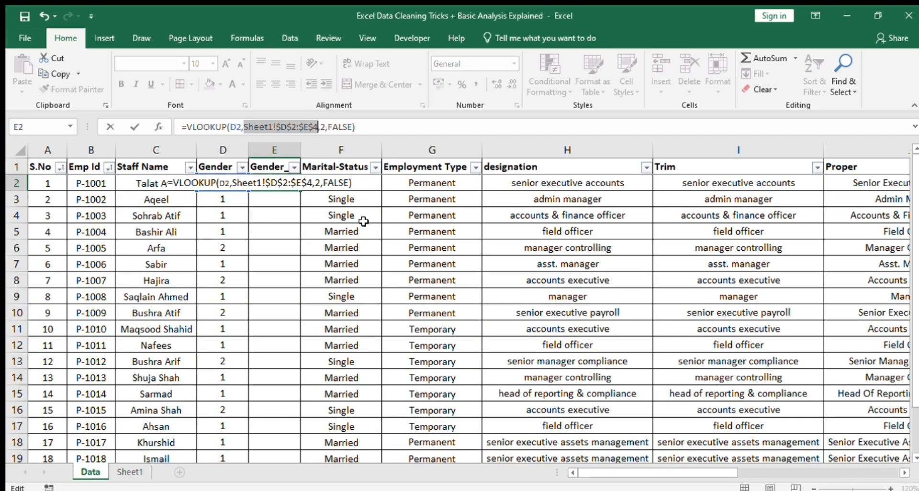
pyautogui.press('Return')
# Fill the VLOOKUP formula down the Gender_vo1 column to the last employee row
pyautogui.press('Left')
pyautogui.hotkey('ctrl', 'Down')
pyautogui.press('Right')
pyautogui.hotkey('ctrl', 'shift', 'Up')
pyautogui.hotkey('ctrl', 'd')
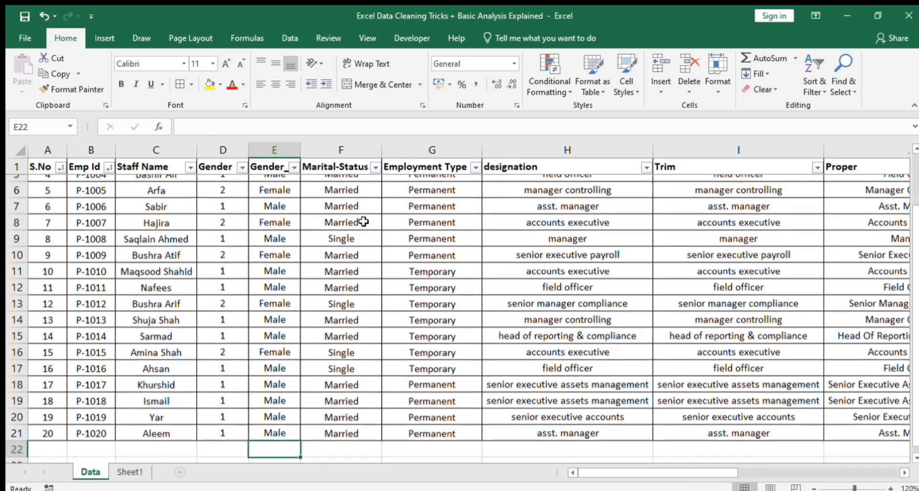
# Highlight the Gender_vo1 and Employment Type headers with yellow fill
pyautogui.hotkey('ctrl', 'Up')
pyautogui.click(203, 84)
pyautogui.press('Right')
pyautogui.press('Right')
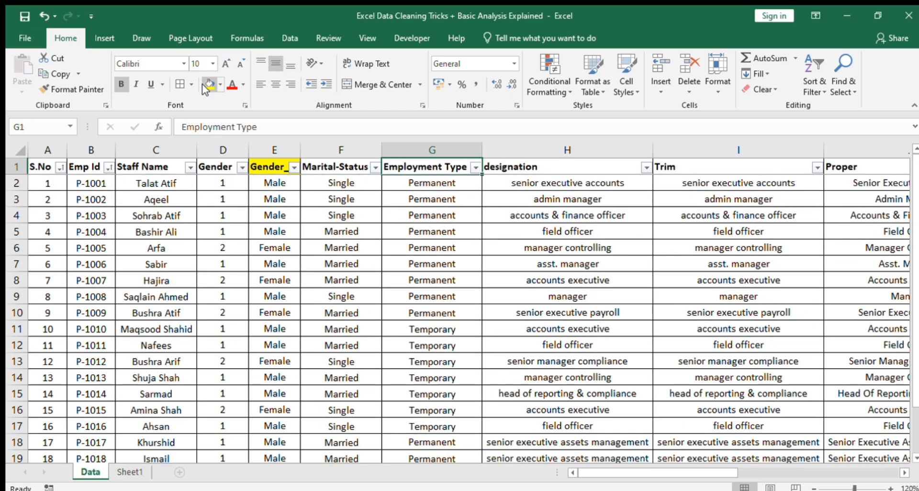
pyautogui.click(202, 84)
# Highlight the Trim and Proper headers with yellow fill
pyautogui.press('Right')
pyautogui.press('Right')
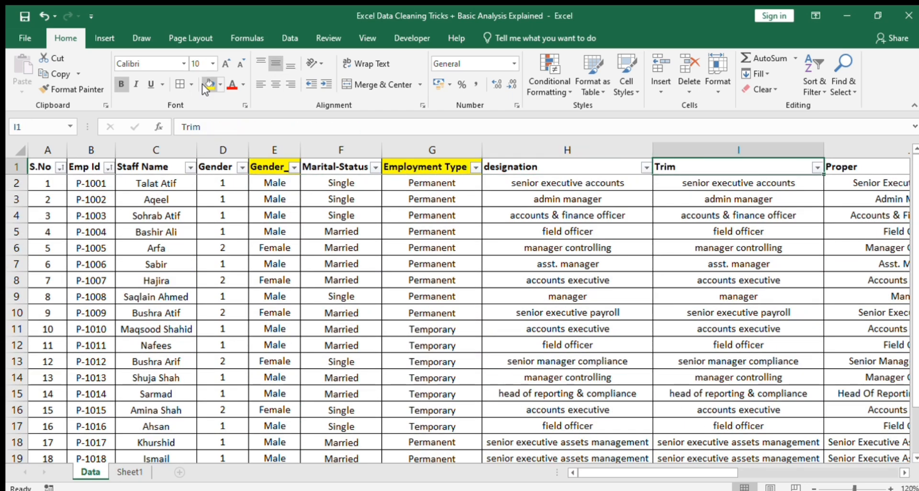
pyautogui.click(202, 84)
# Highlight the Date of Birth_v01, Age Function and Basic Salary_Round headers in yellow and return to cell A1
pyautogui.press('Right')
pyautogui.press('Right')
pyautogui.press('Left')
pyautogui.click(202, 84)
pyautogui.press('Right')
pyautogui.press('Right')
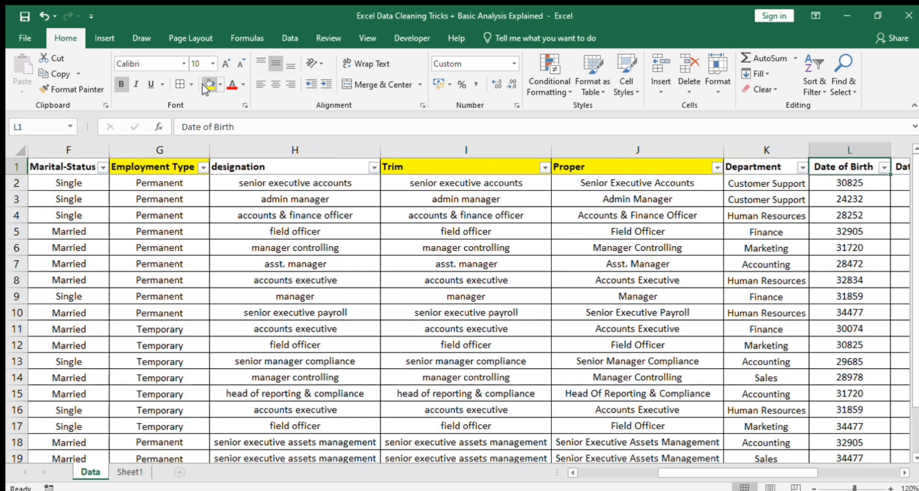
pyautogui.press('Right')
pyautogui.click(202, 84)
pyautogui.press('Right')
pyautogui.press('Right')
pyautogui.press('Right')
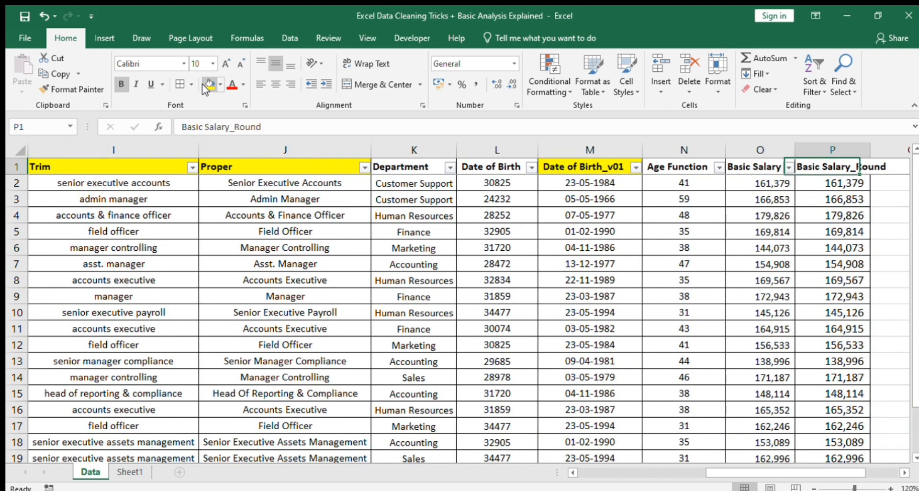
pyautogui.press('Left')
pyautogui.press('Left')
pyautogui.click(202, 84)
pyautogui.press('Right')
pyautogui.press('Right')
pyautogui.press('Right')
pyautogui.press('Left')
pyautogui.click(202, 85)
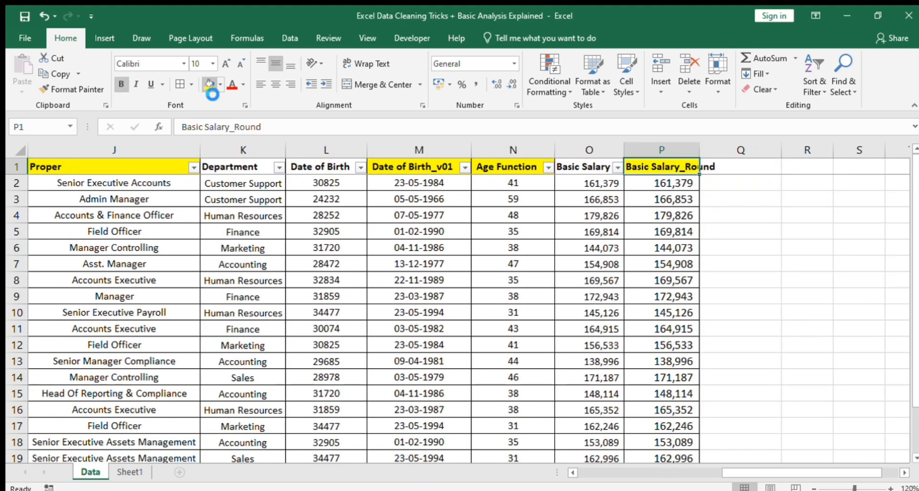
pyautogui.hotkey('ctrl', 'Home')
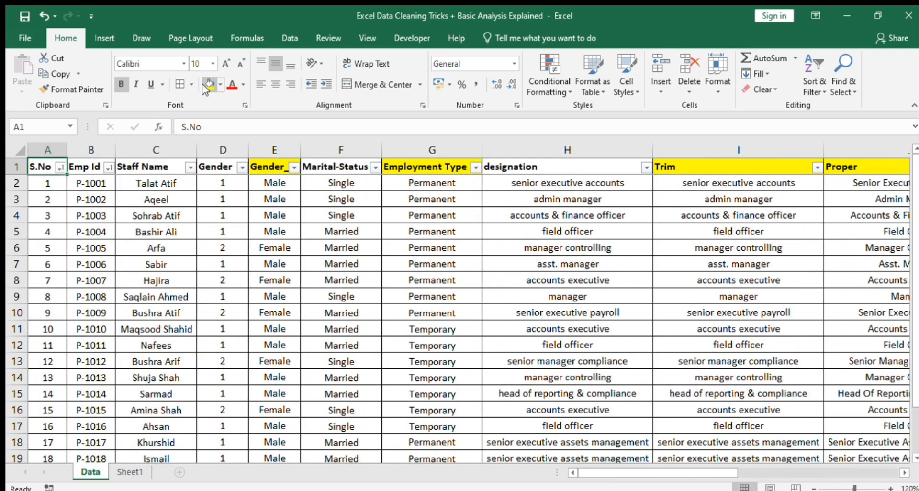